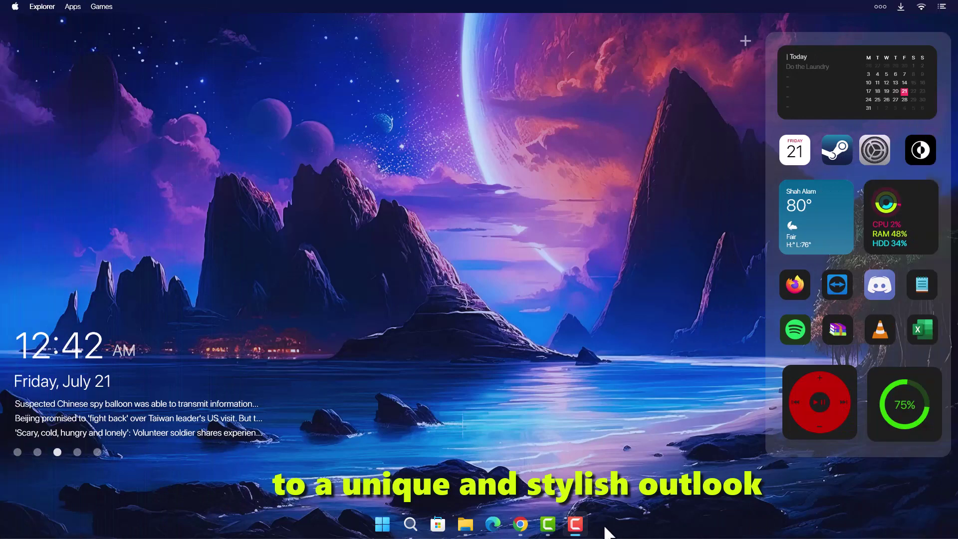
- View the stock Windows 11 desktop with its default blue wallpaper and shortcut icons
mouse_move(806, 525)
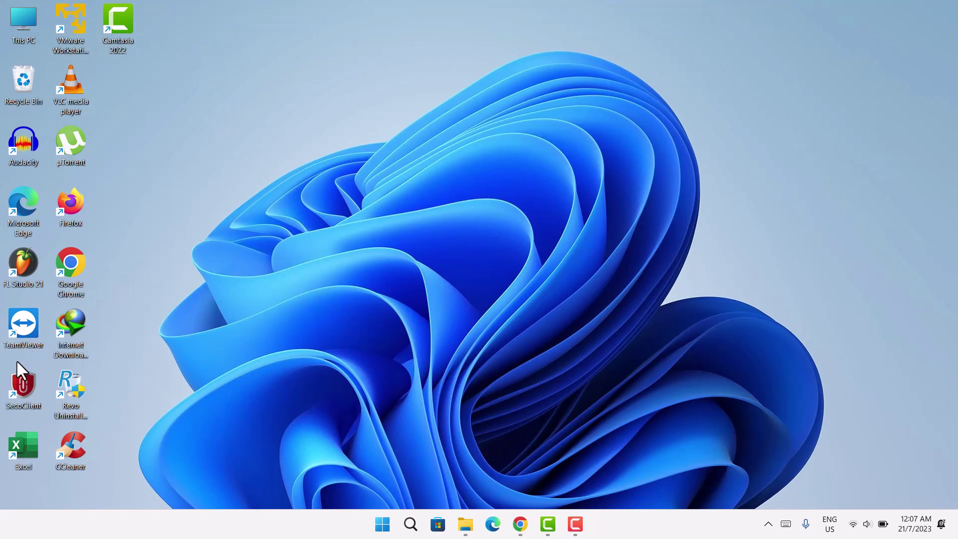
- Turn off Show desktop icons from the desktop's View menu
right_click(242, 74)
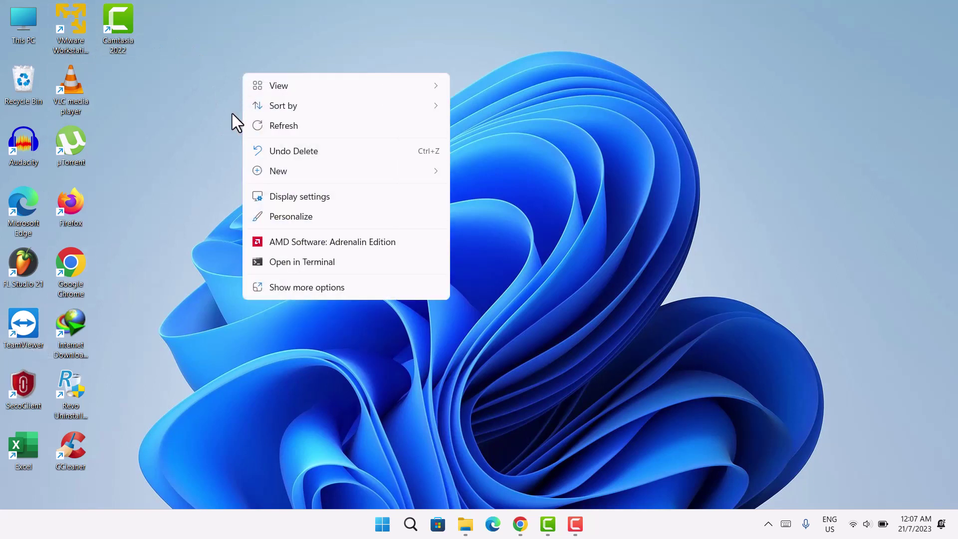
mouse_move(300, 87)
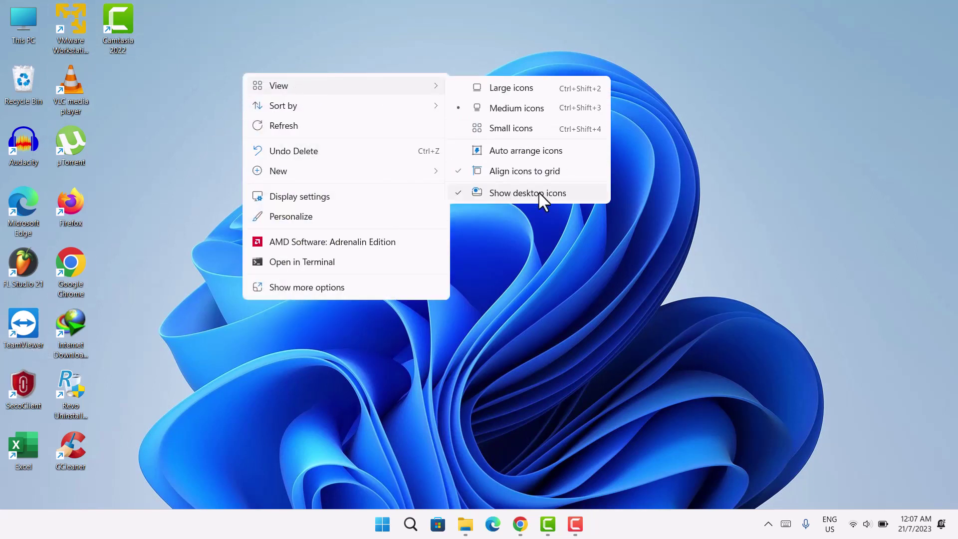
left_click(508, 193)
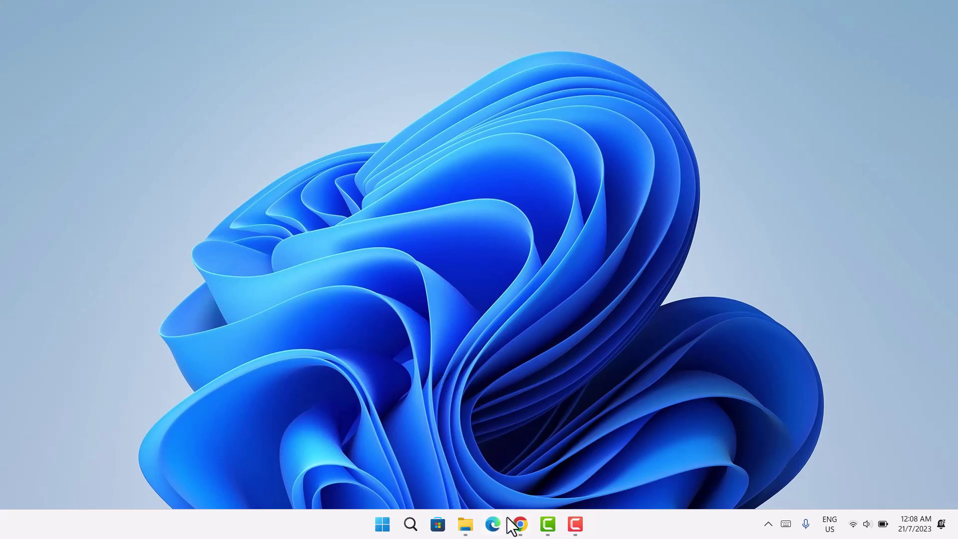
- Restore Chrome on the Rainmeter 4.5.17 download page, then open the Download folder
left_click(519, 527)
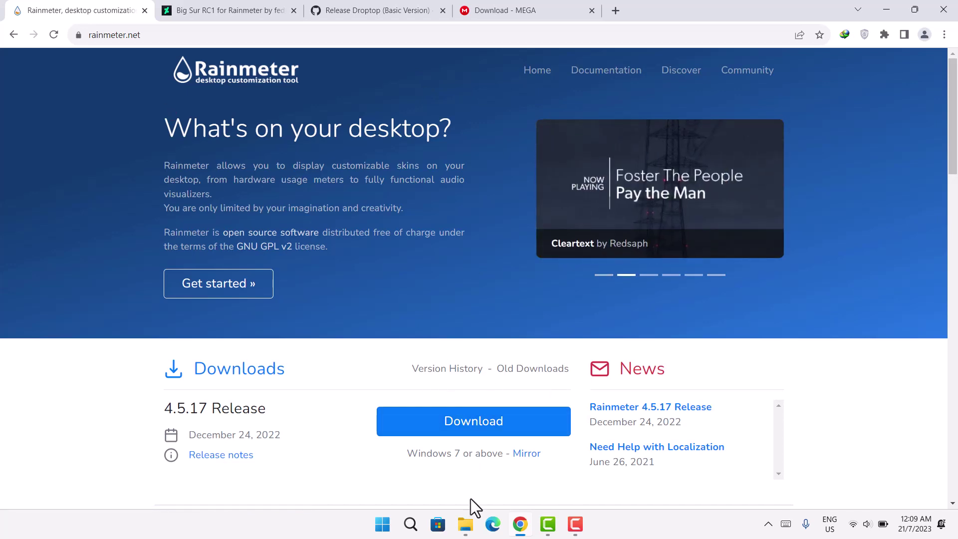
left_click(465, 524)
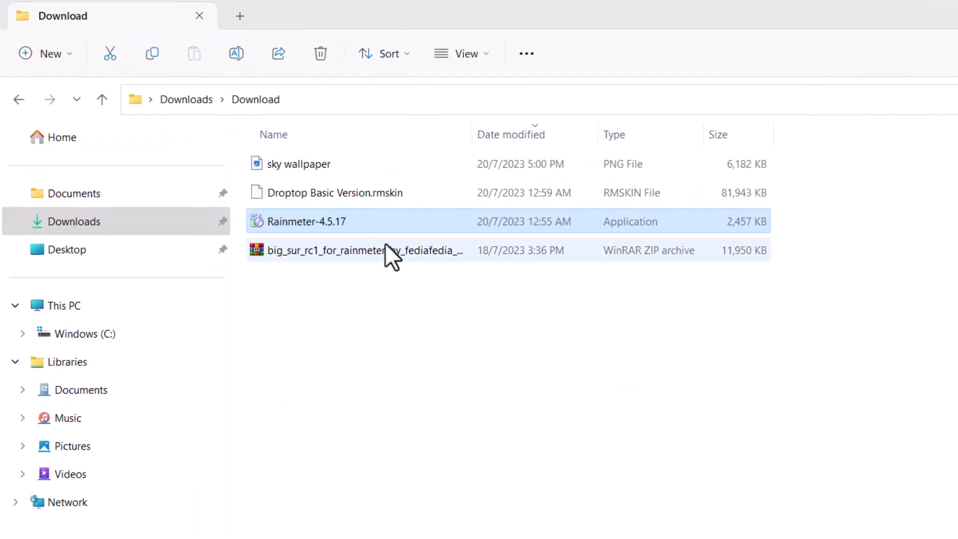
- Install Rainmeter-4.5.17 as administrator with standard settings, then reveal the desktop
right_click(350, 219)
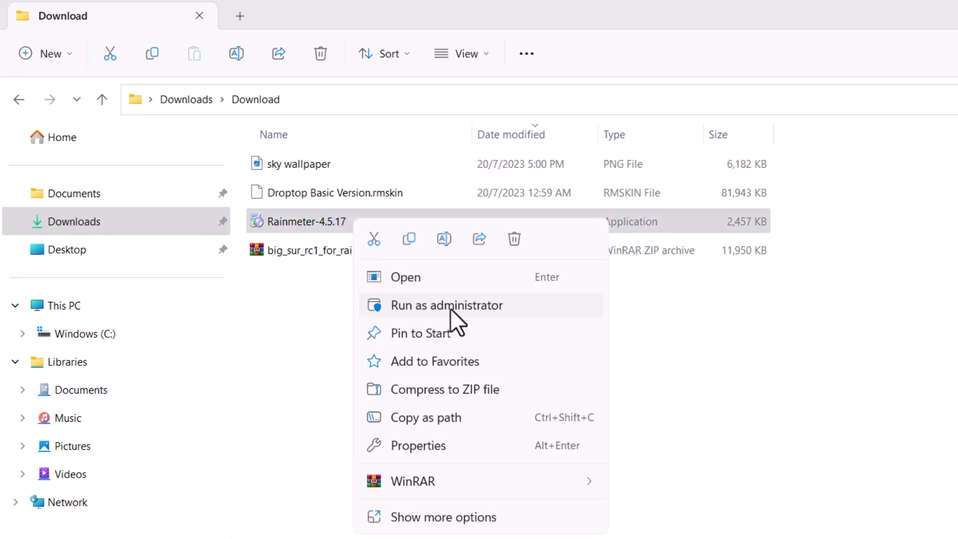
left_click(436, 305)
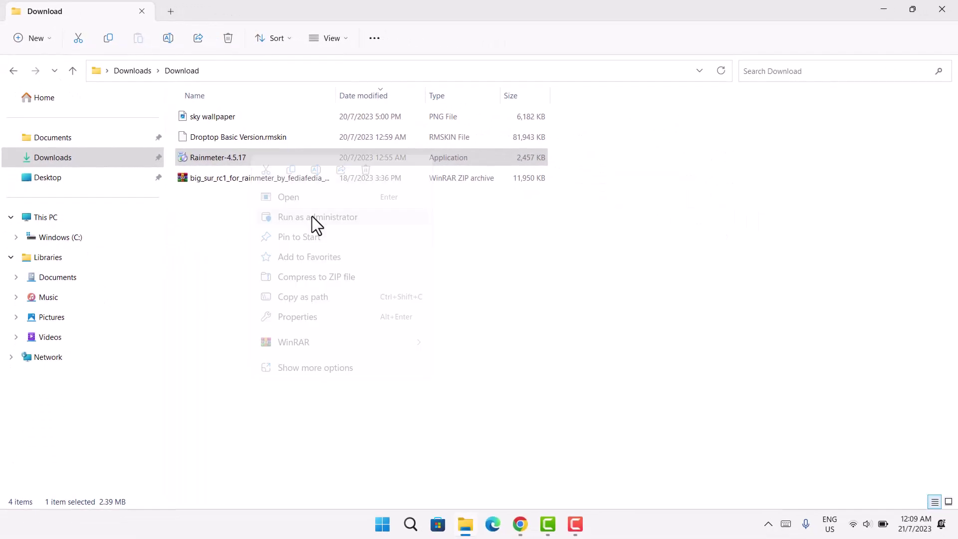
left_click(465, 290)
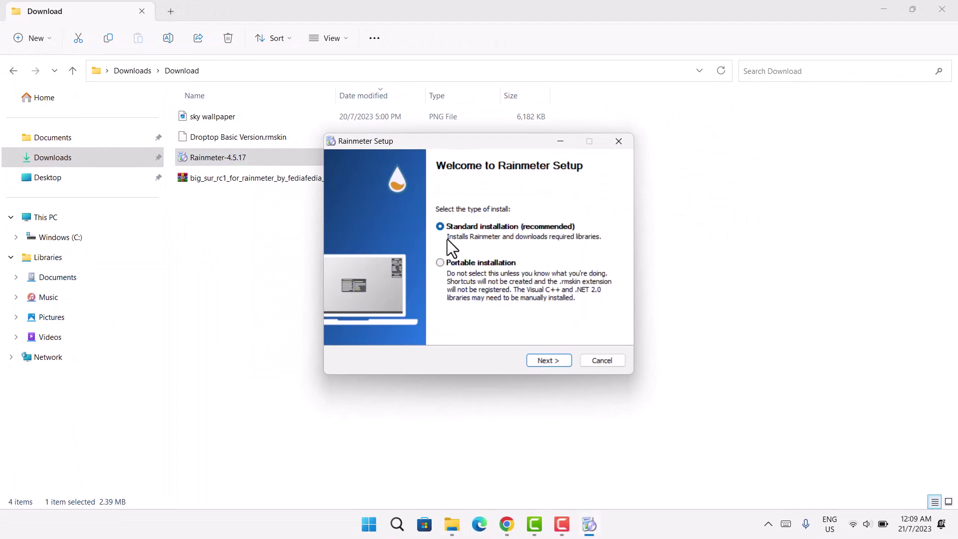
left_click(561, 363)
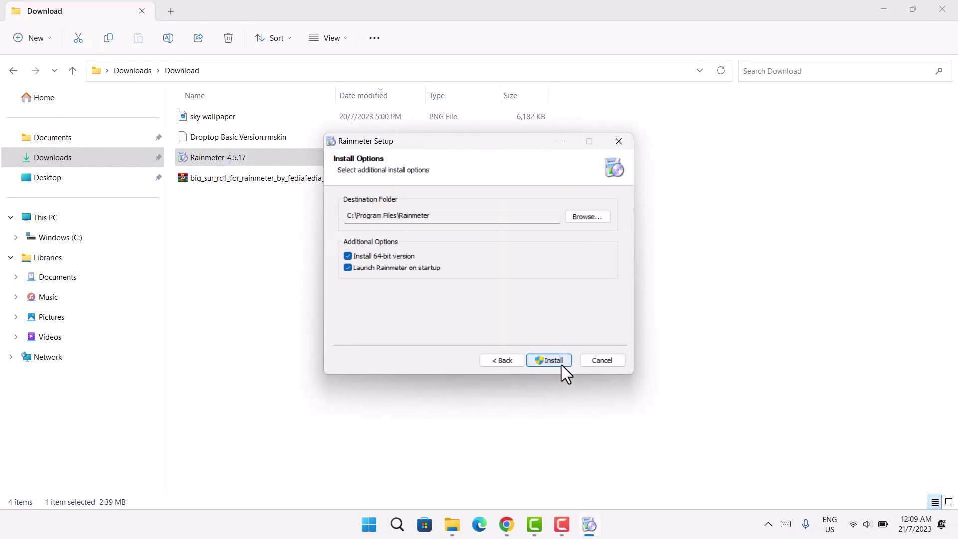
left_click(550, 363)
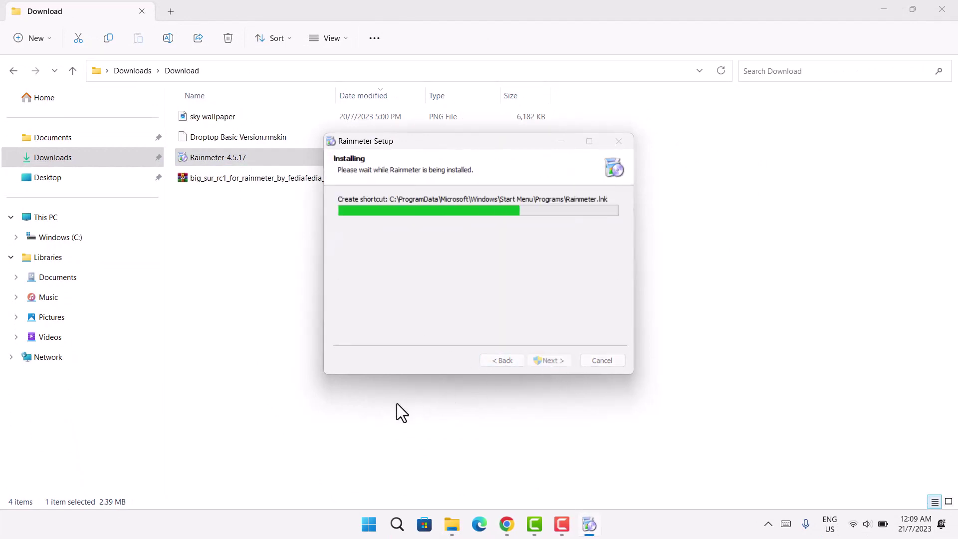
left_click(549, 361)
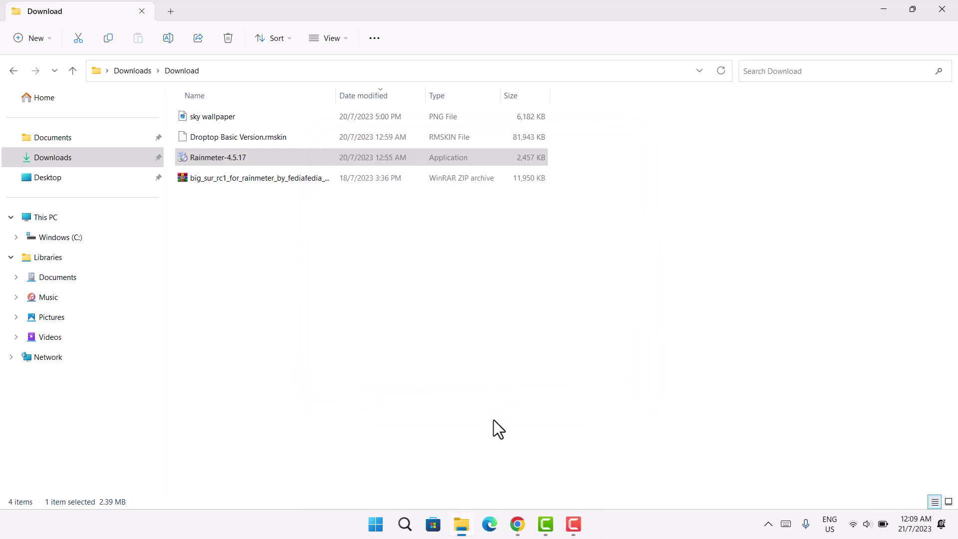
key("super+d")
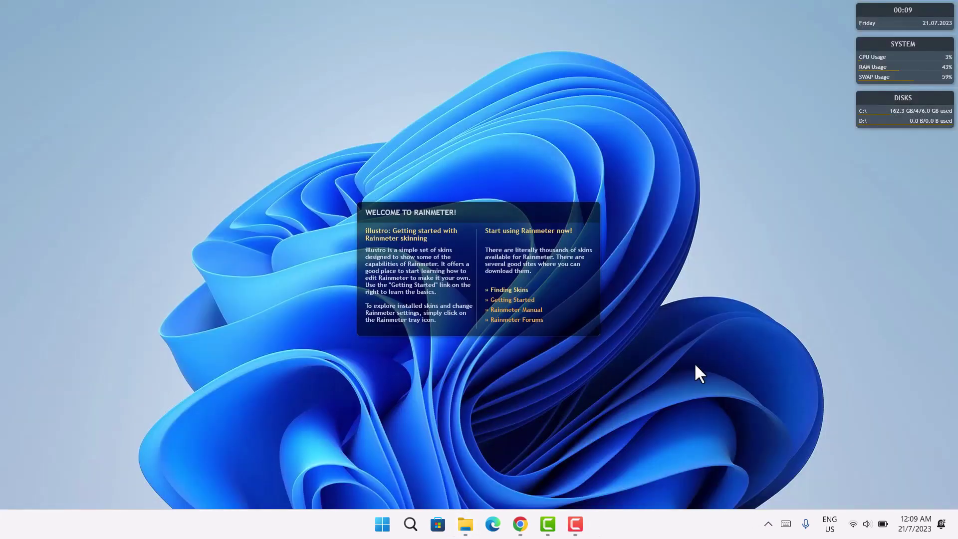
- Unload the illustro Welcome, Disks, System and Clock skins
right_click(519, 210)
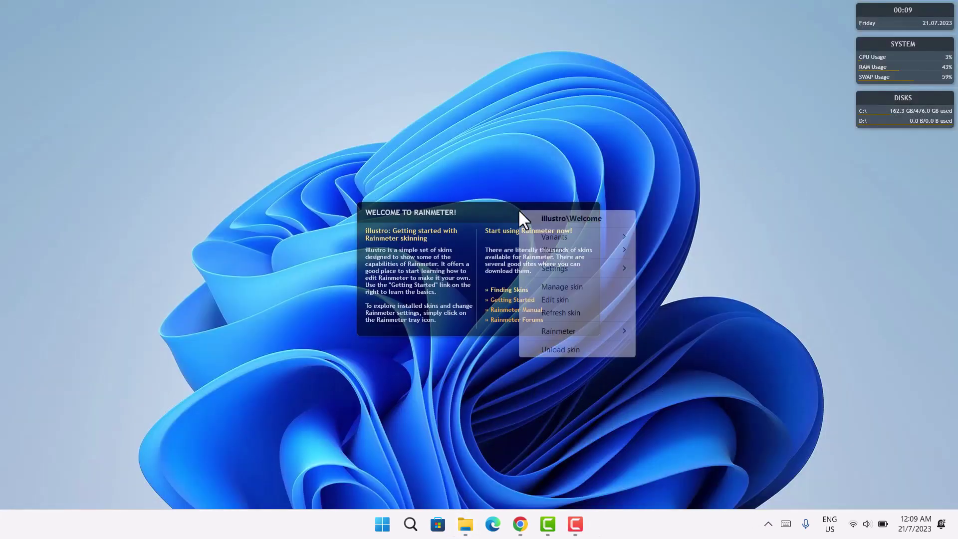
left_click(580, 351)
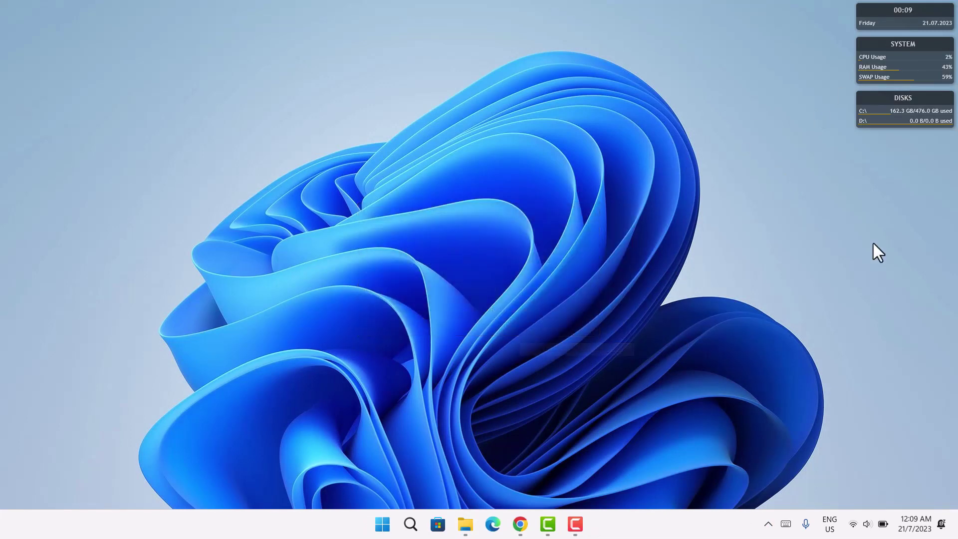
right_click(901, 121)
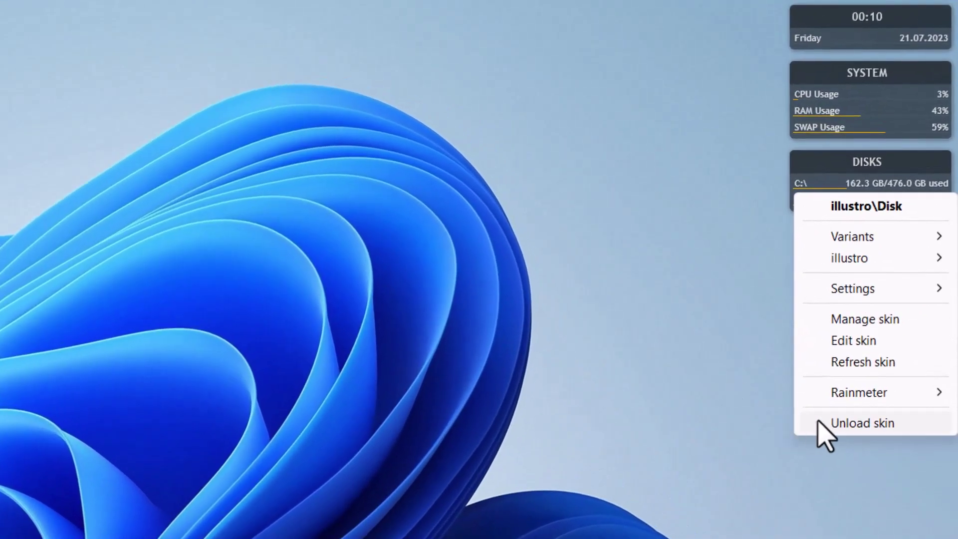
left_click(835, 394)
right_click(841, 133)
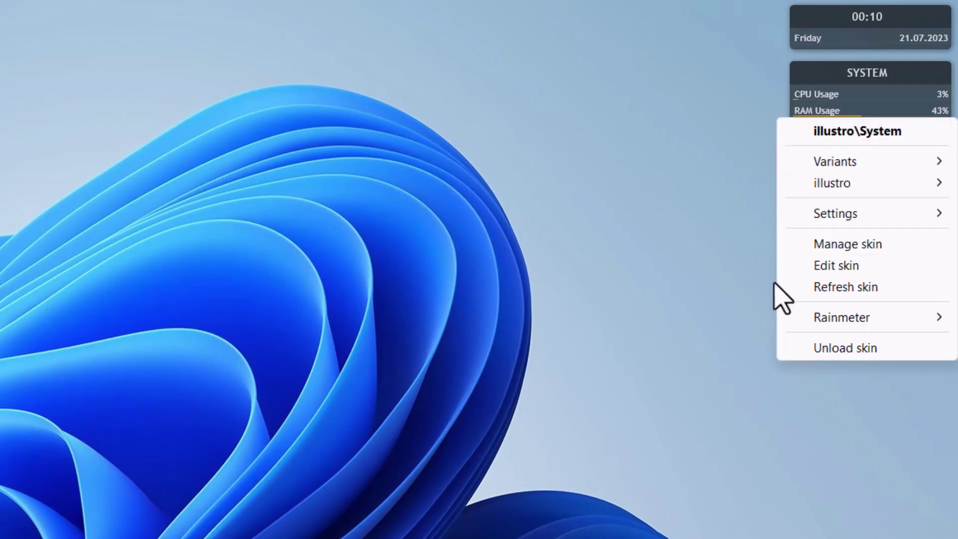
left_click(805, 346)
right_click(838, 45)
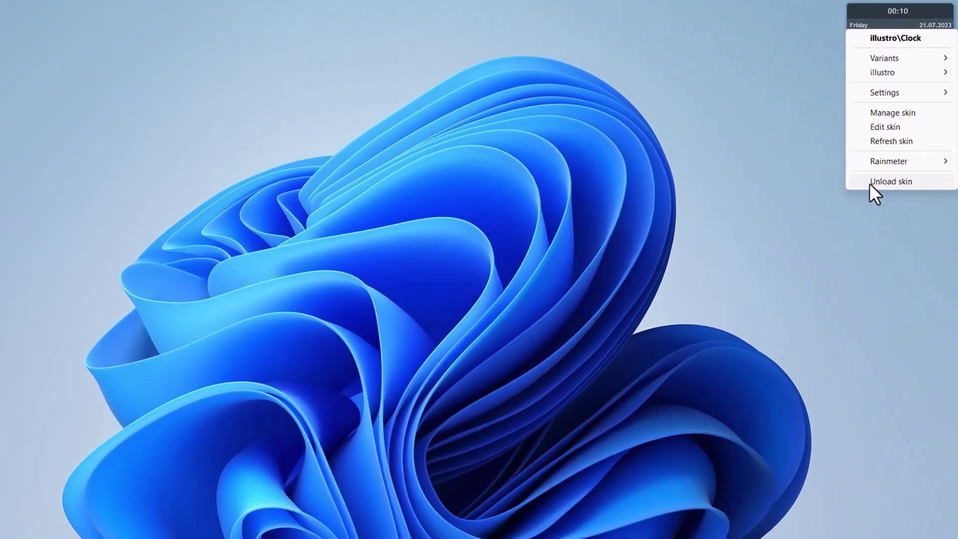
left_click(857, 274)
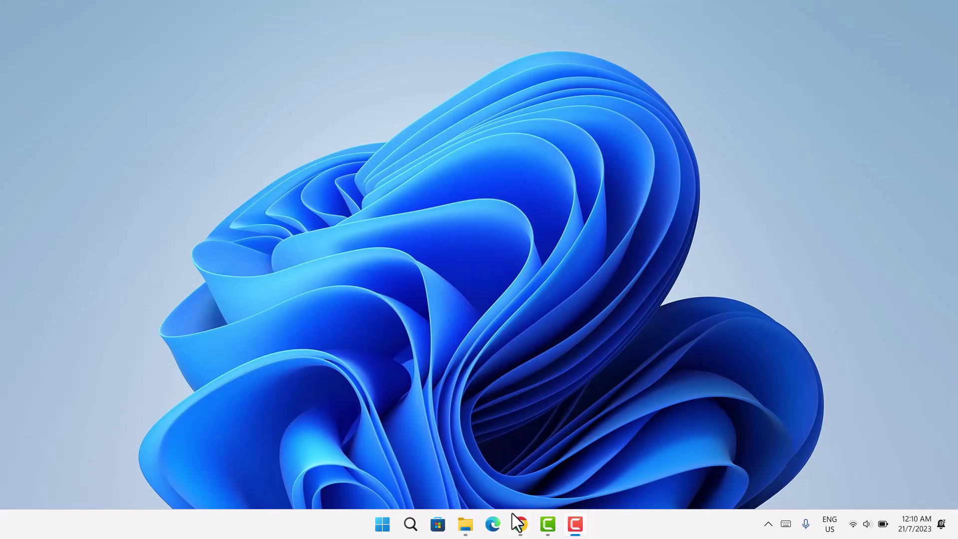
- Browse the Big Sur RC1 for Rainmeter DeviantArt page in Chrome, then open the Download folder
left_click(519, 524)
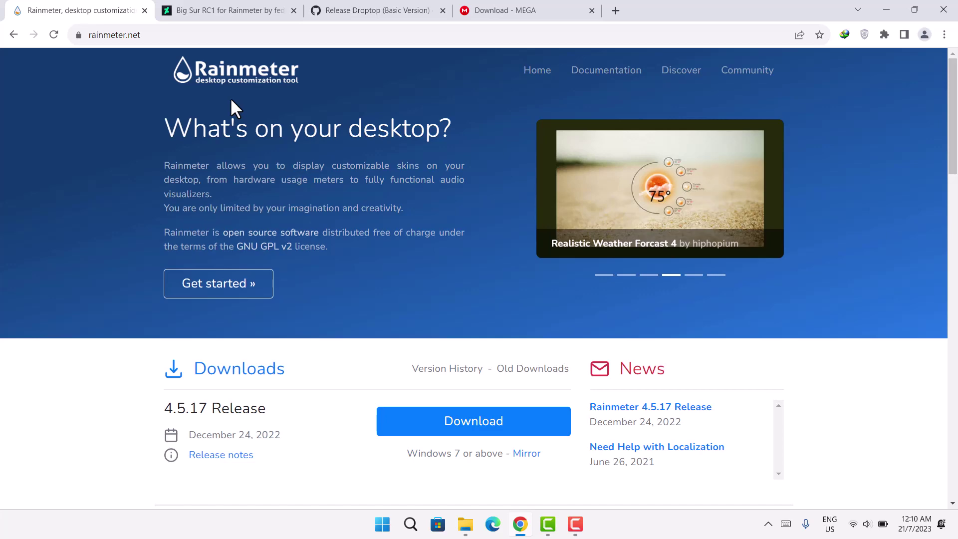
key("ctrl+Tab")
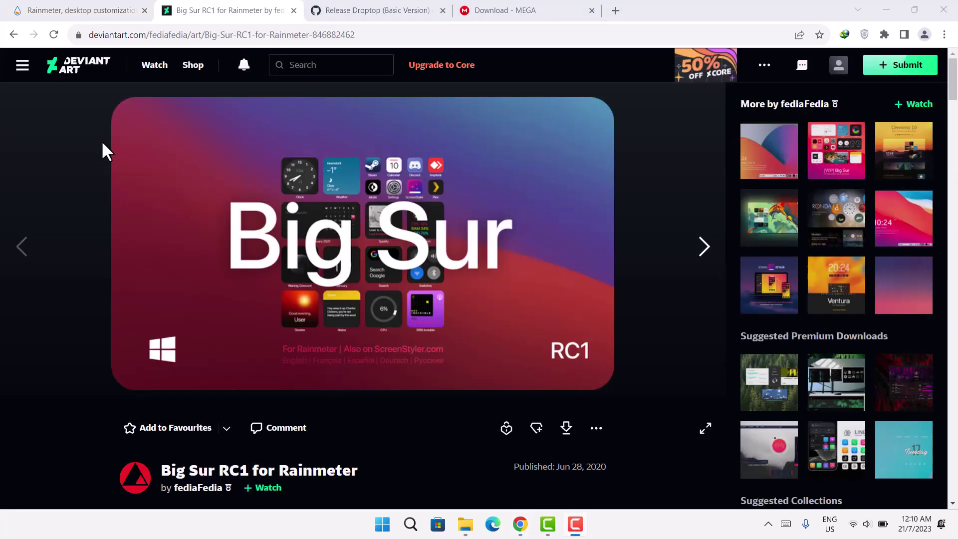
scroll(227, 198, "down", 1)
scroll(282, 245, "up", 1)
scroll(223, 374, "down", 1)
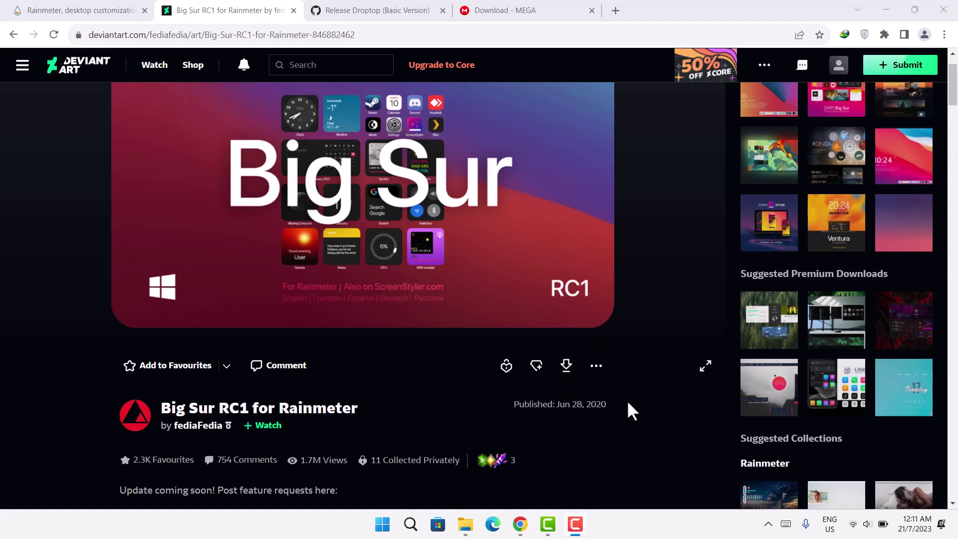
left_click(464, 525)
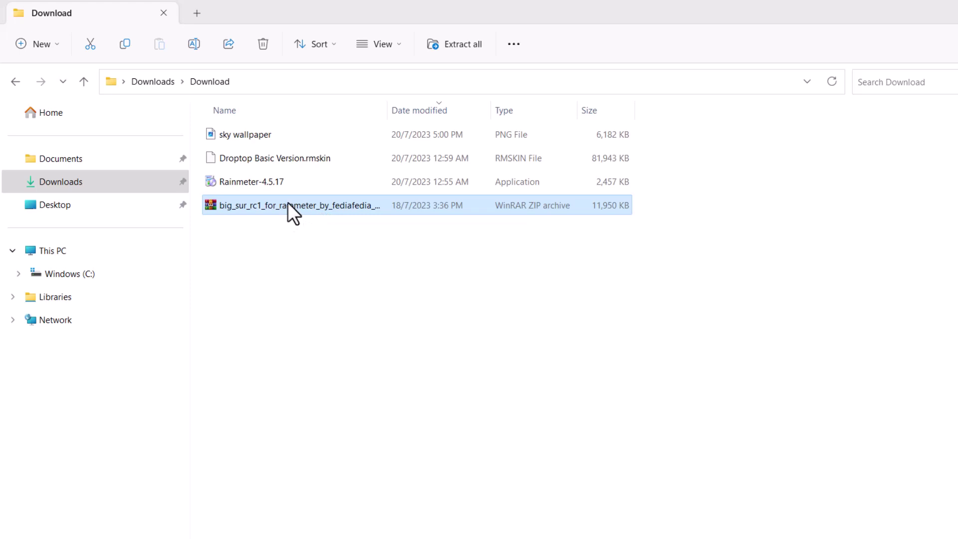
- Extract the big_sur_rc1_for_rainmeter ZIP here with WinRAR and select the BigSur file
right_click(288, 202)
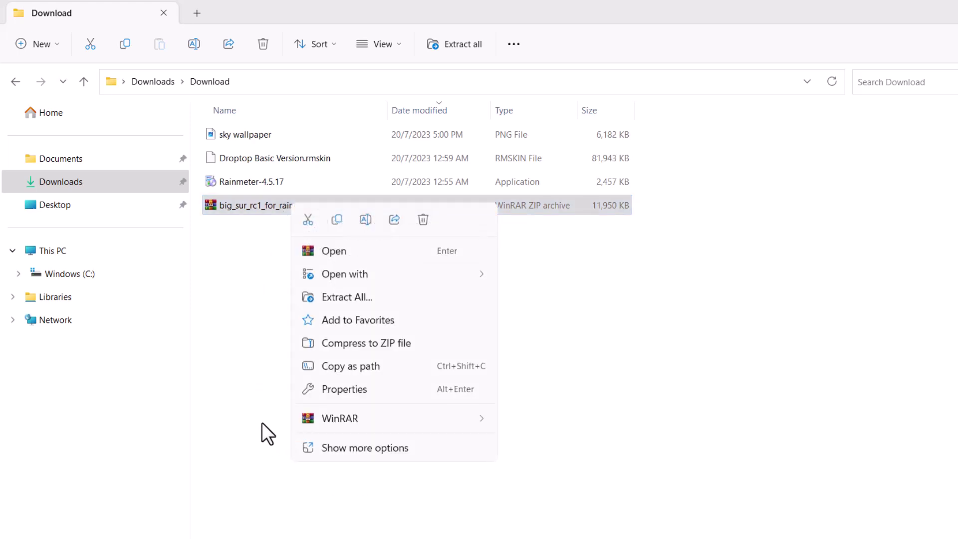
mouse_move(324, 421)
mouse_move(370, 422)
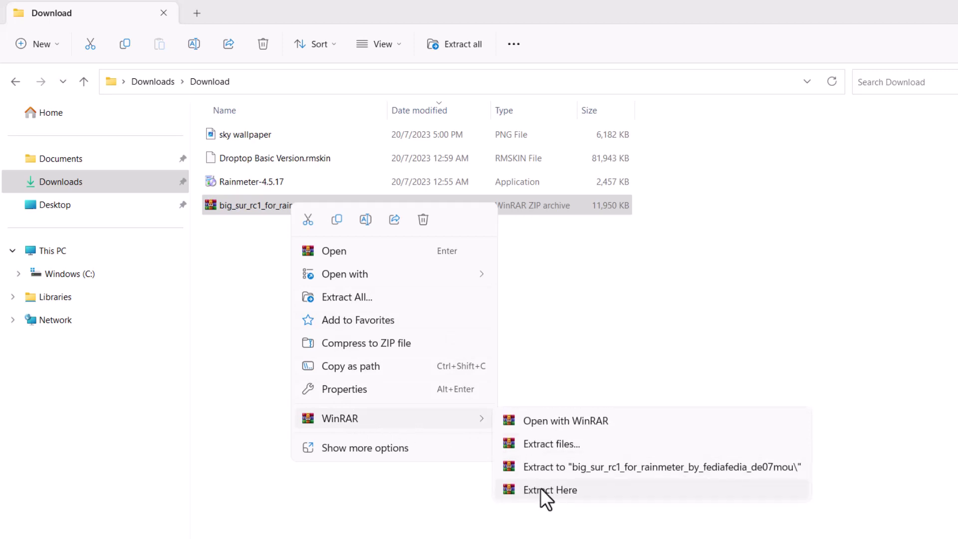
left_click(539, 489)
left_click(242, 253)
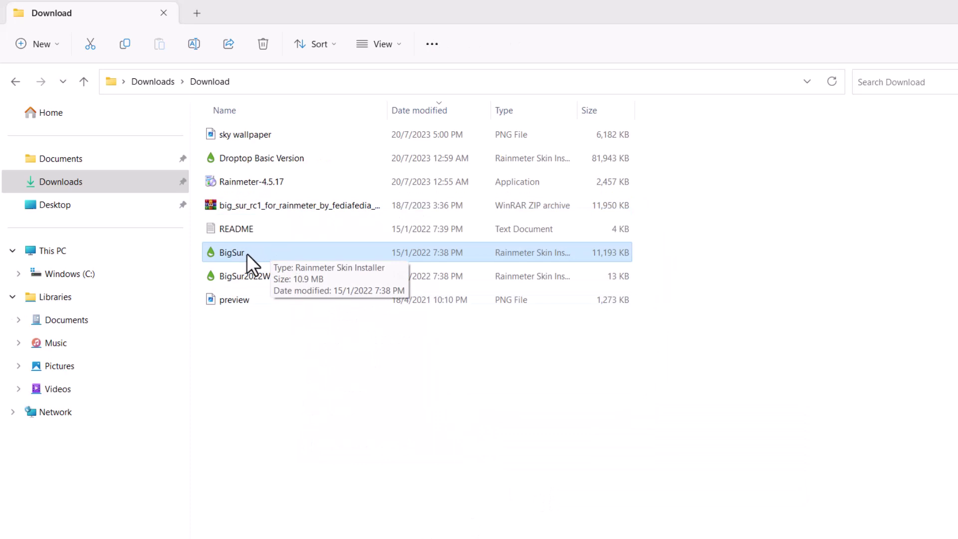
- Install the BigSur skin and apply its dark theme without 24-hour time, Celsius or wallpaper, then pick a layout
double_click(246, 253)
left_click(581, 438)
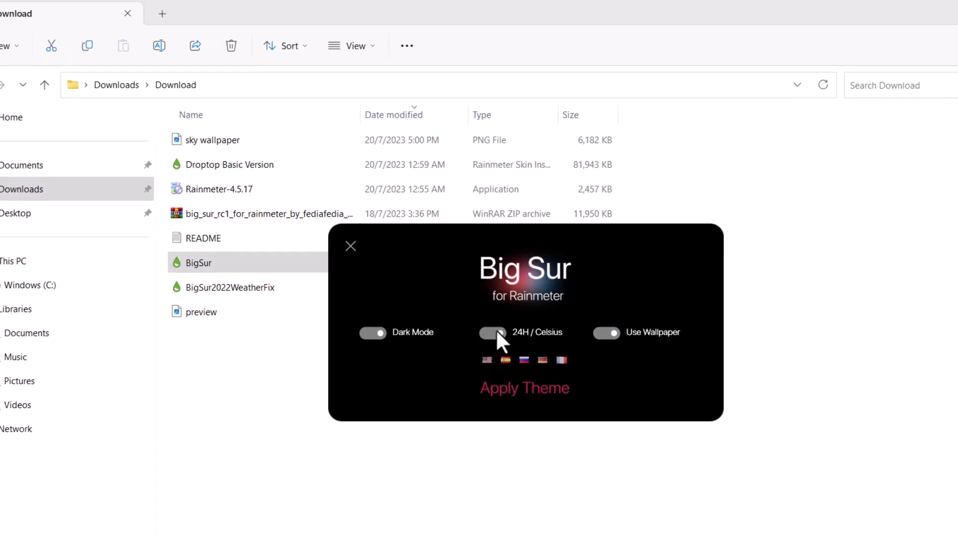
left_click(492, 335)
left_click(632, 350)
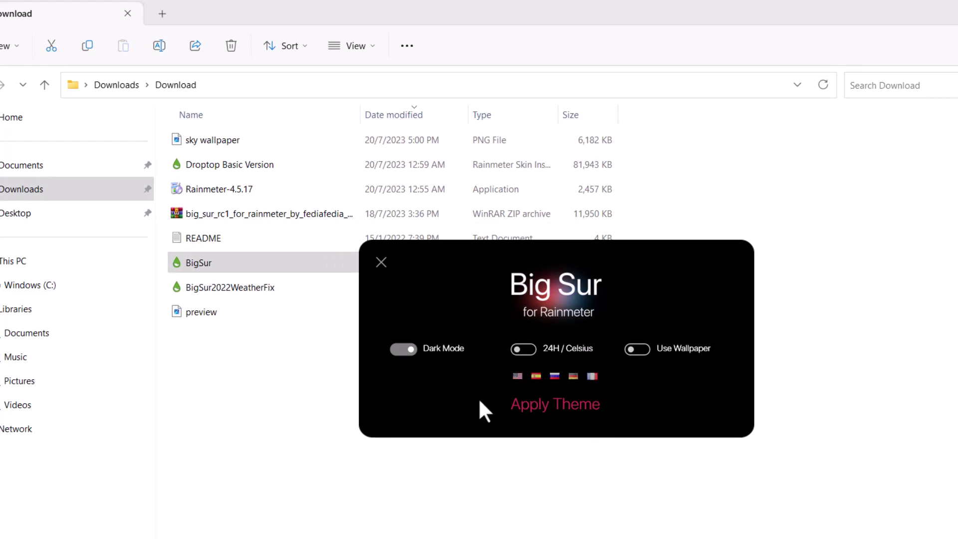
left_click(555, 406)
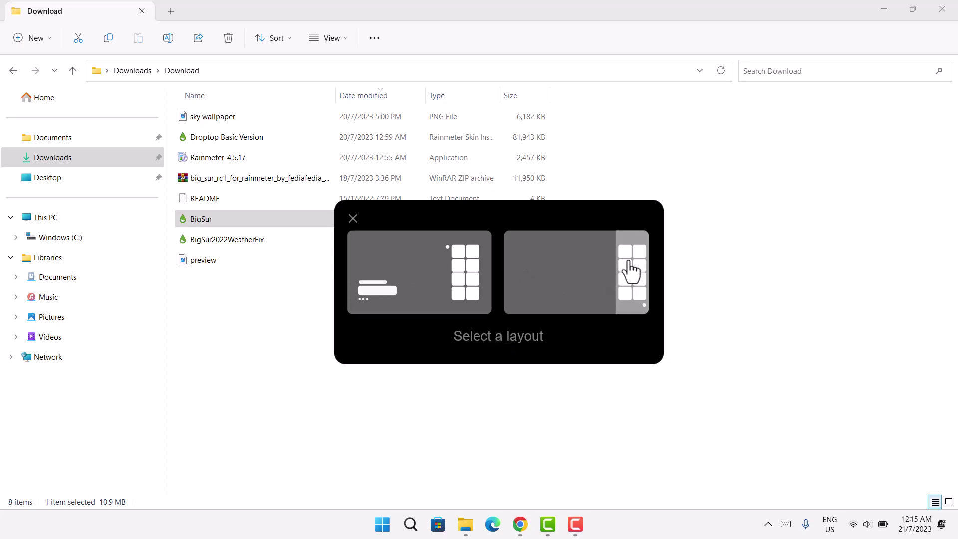
left_click(430, 276)
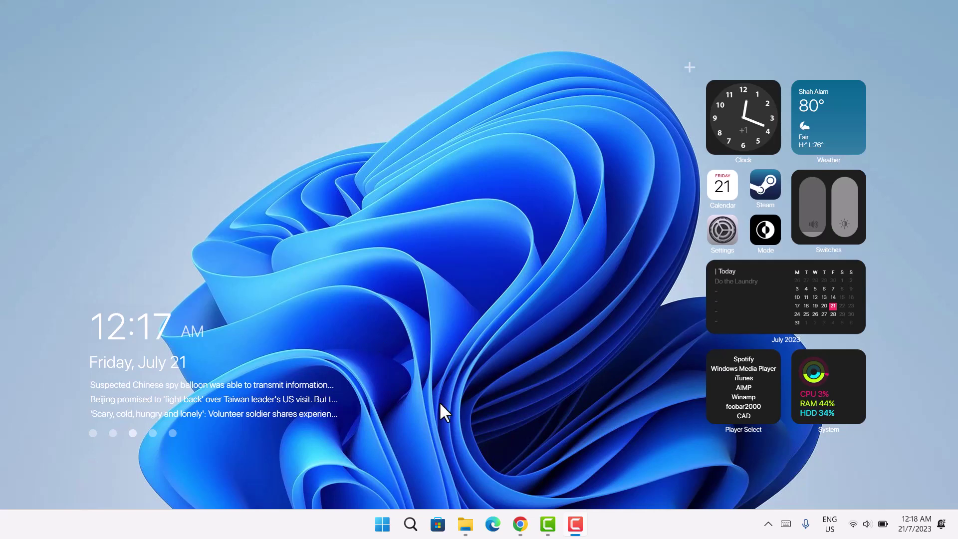
- View the Droptop Basic Version GitHub release page, then return to the Download folder
left_click(517, 522)
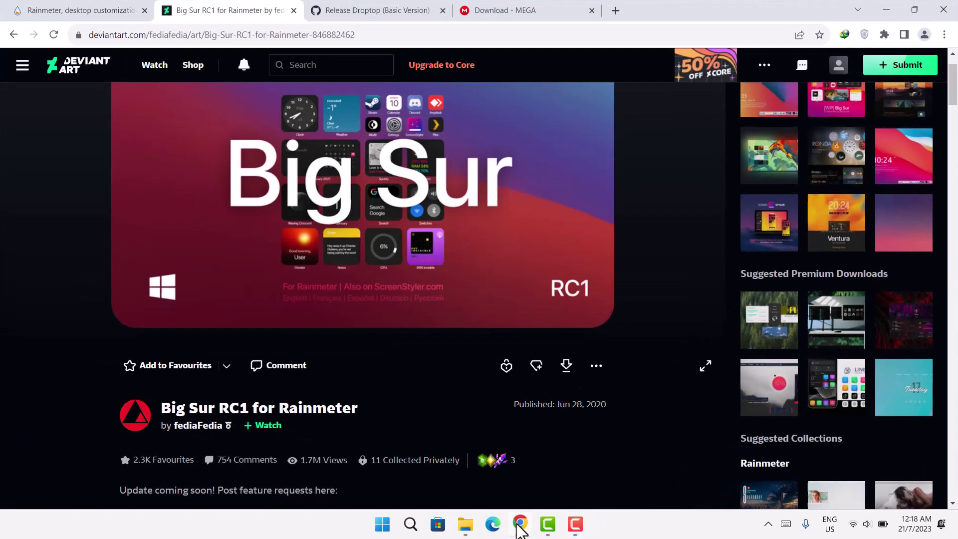
key("ctrl+Tab")
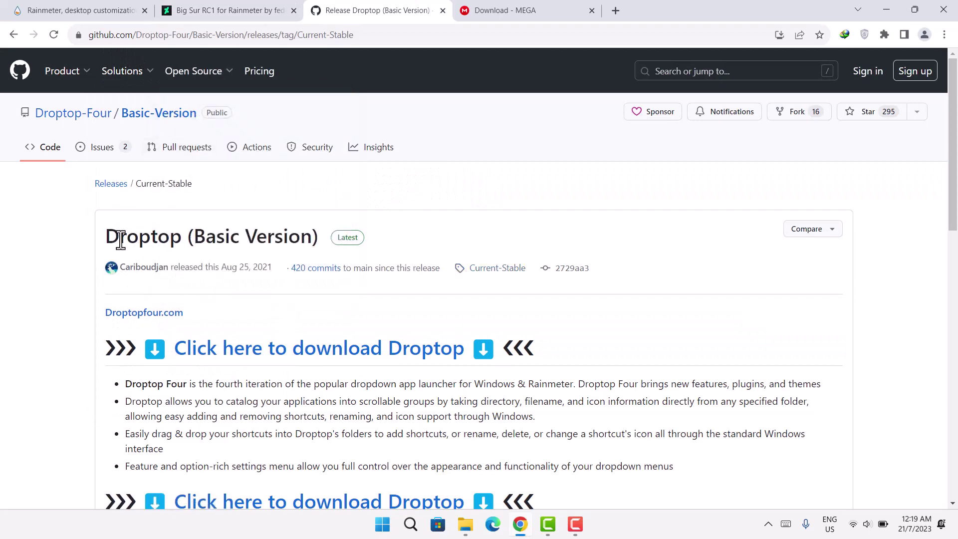
scroll(271, 255, "down", 2)
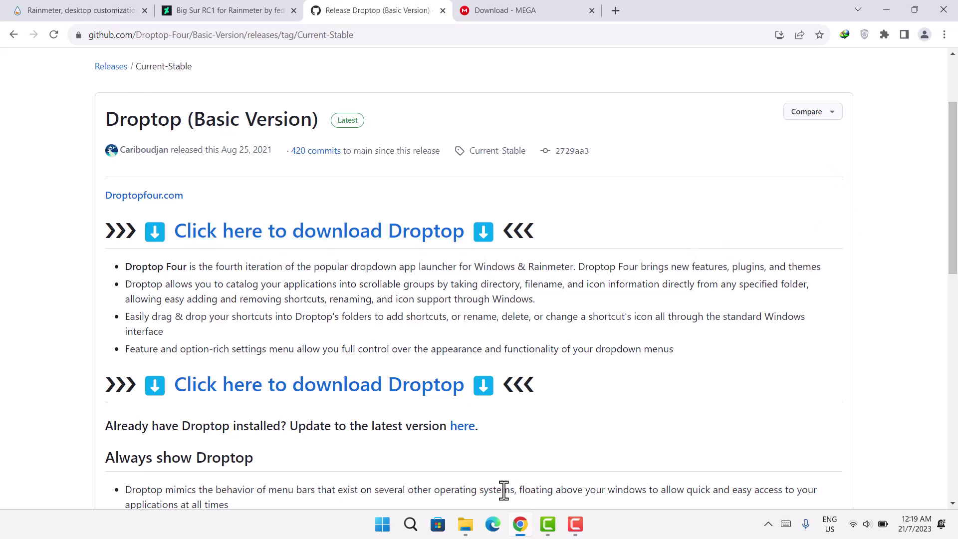
left_click(466, 530)
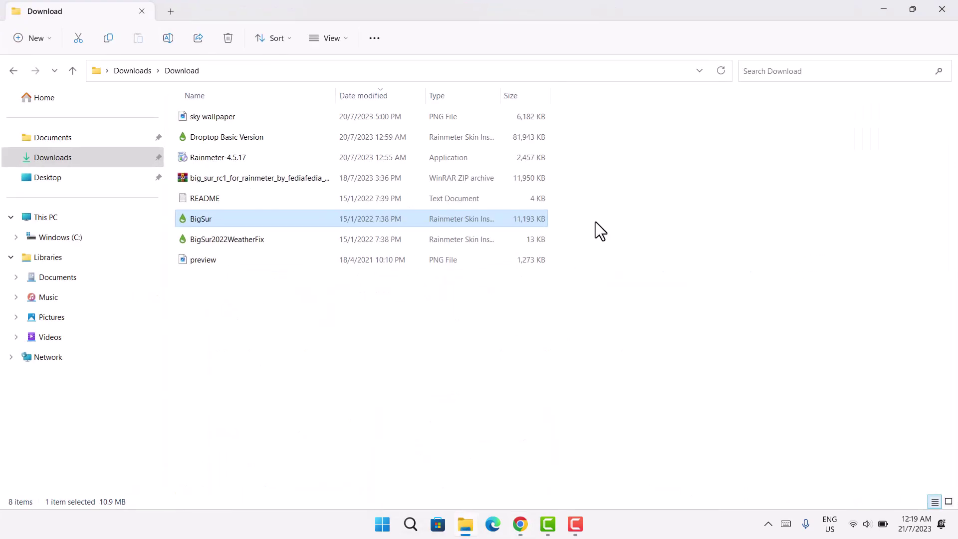
- Install the Droptop Basic Version skin and start the Droptop setup
key("d")
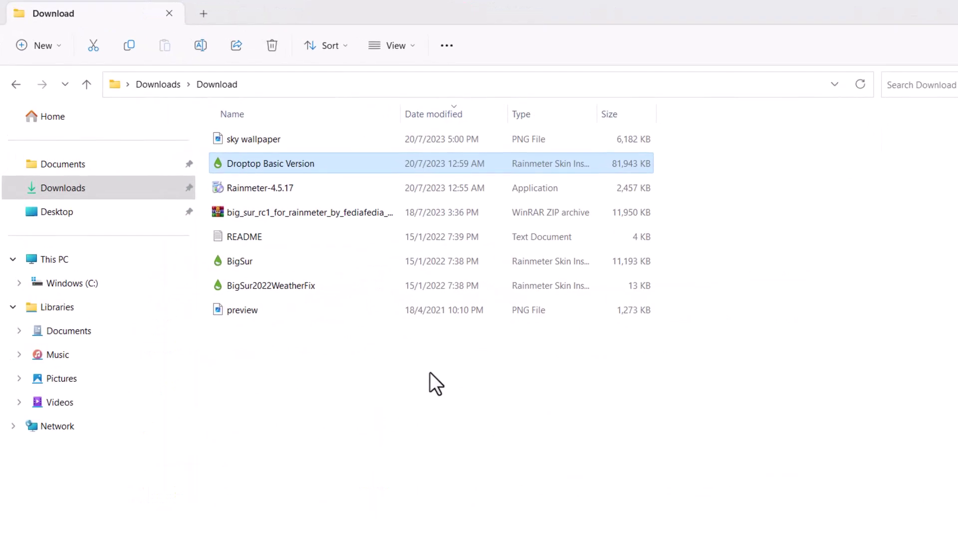
double_click(311, 163)
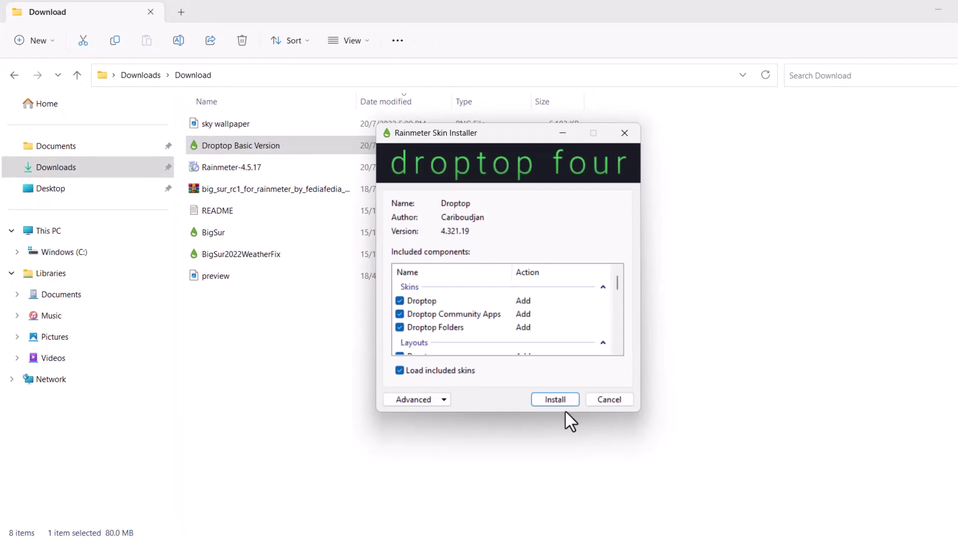
left_click(557, 402)
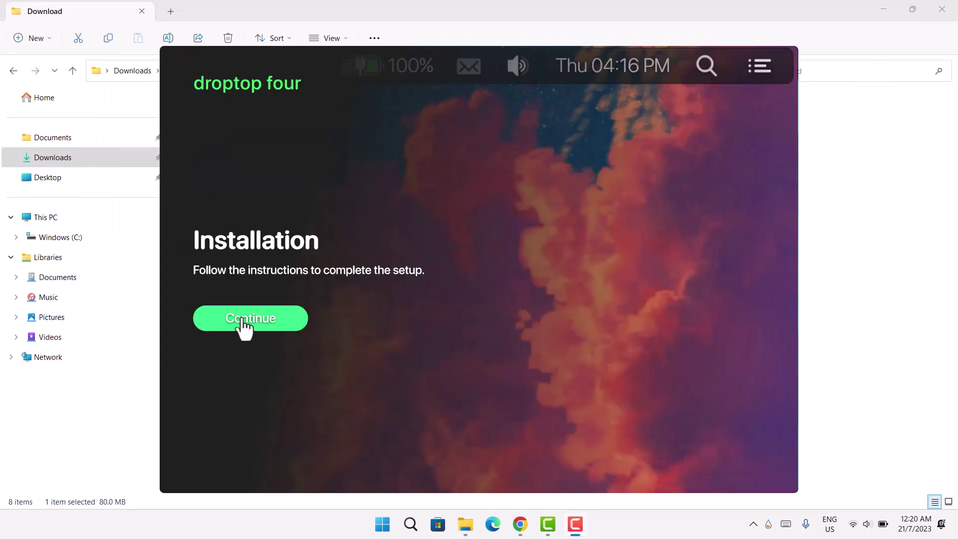
left_click(249, 324)
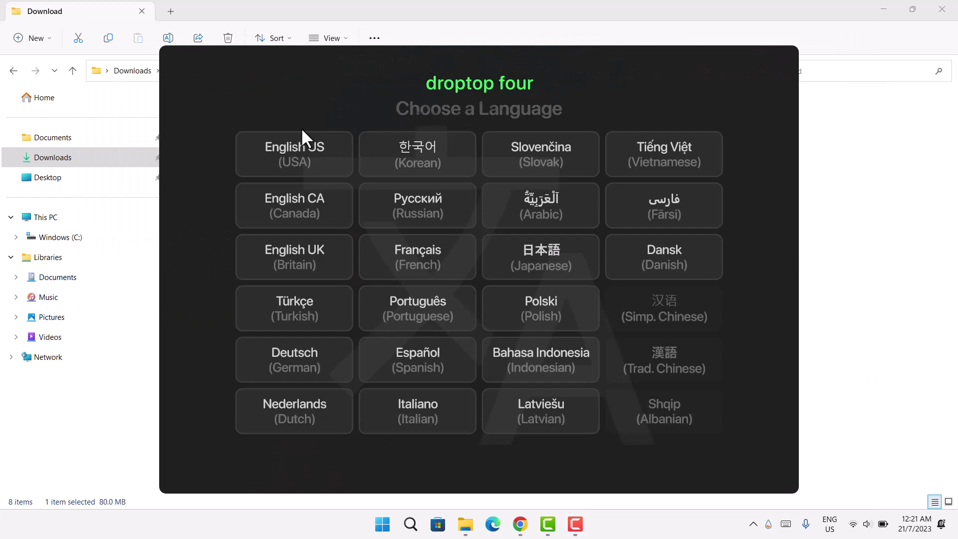
- Choose English US, desktop-only mode, Texas as weather location and the Apple home button
left_click(298, 149)
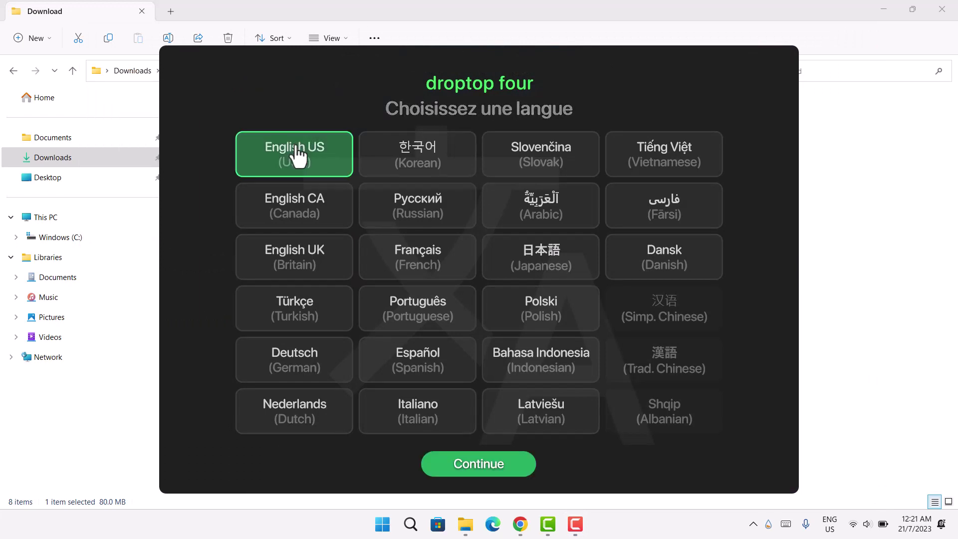
left_click(473, 466)
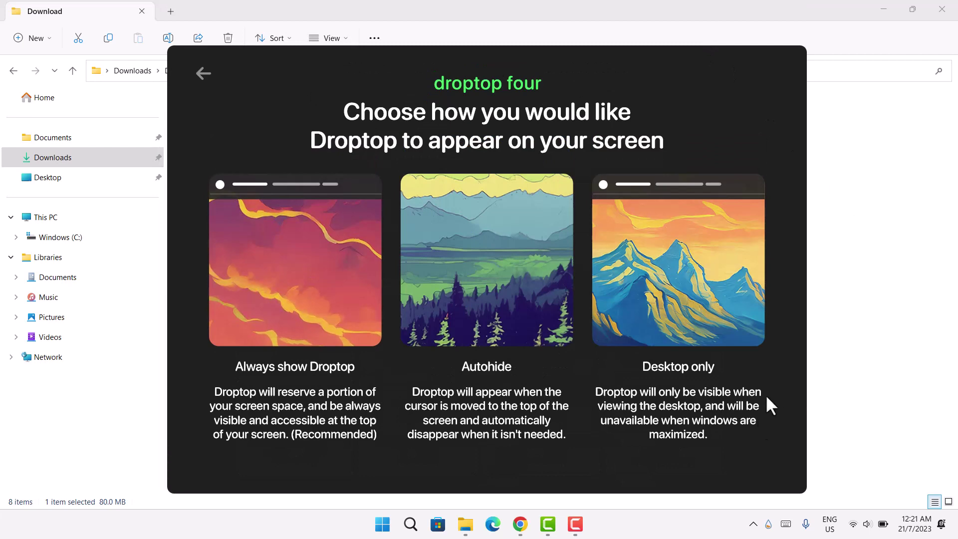
left_click(688, 279)
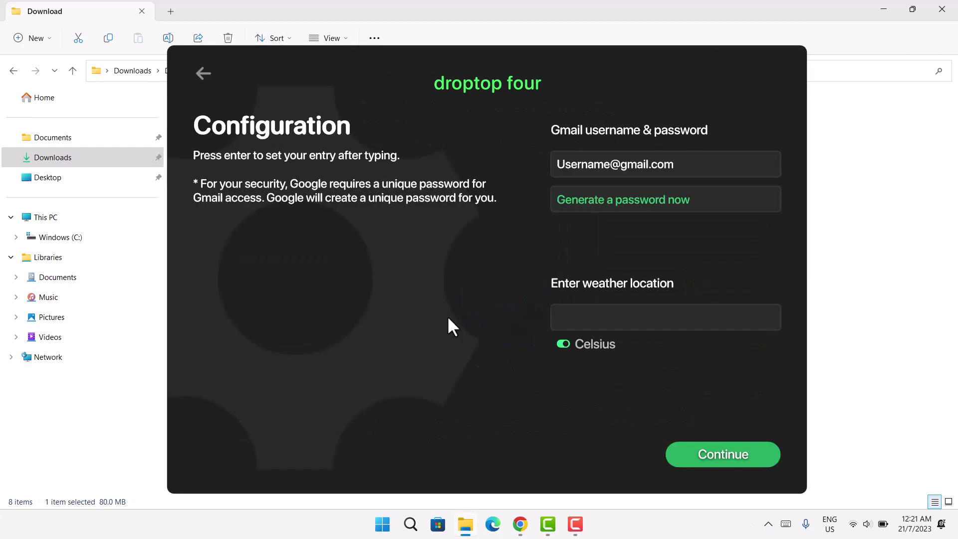
left_click(590, 318)
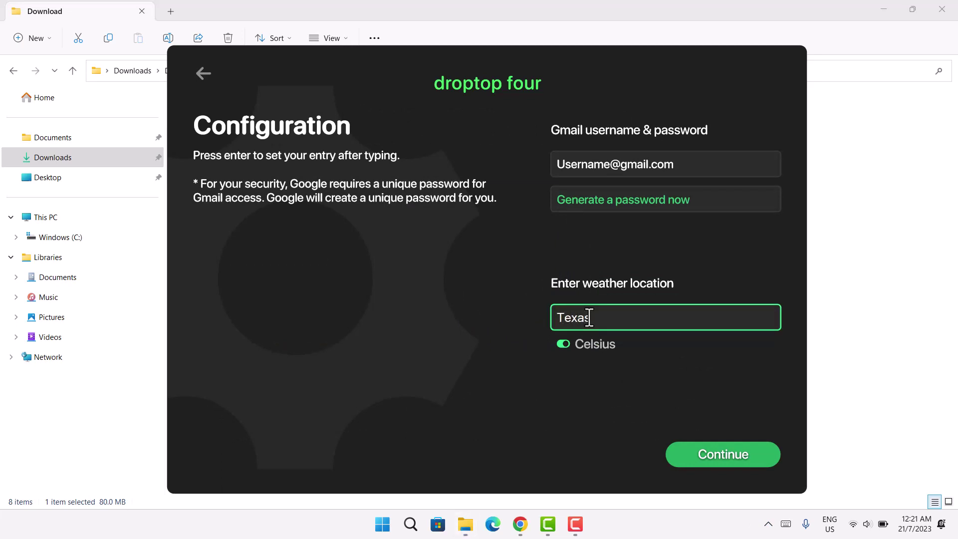
key("Return")
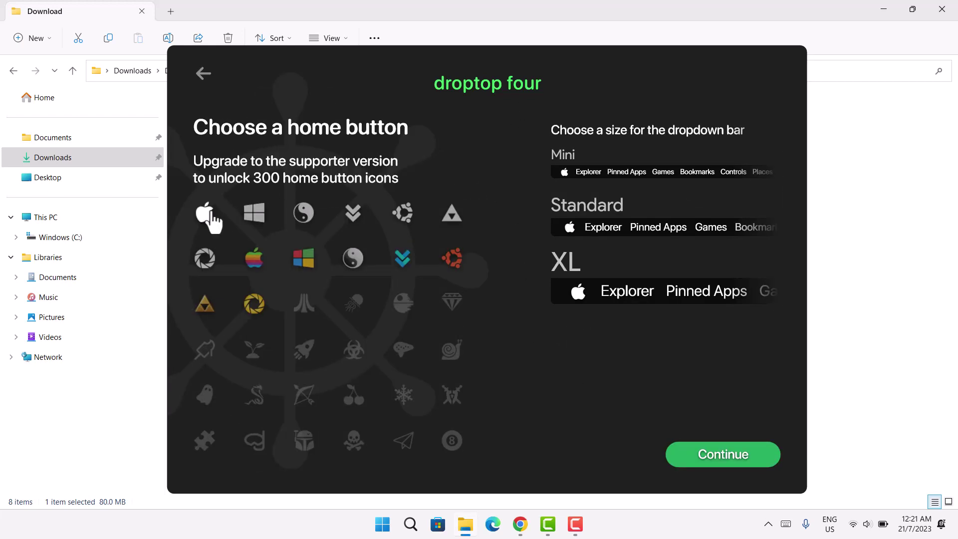
left_click(206, 224)
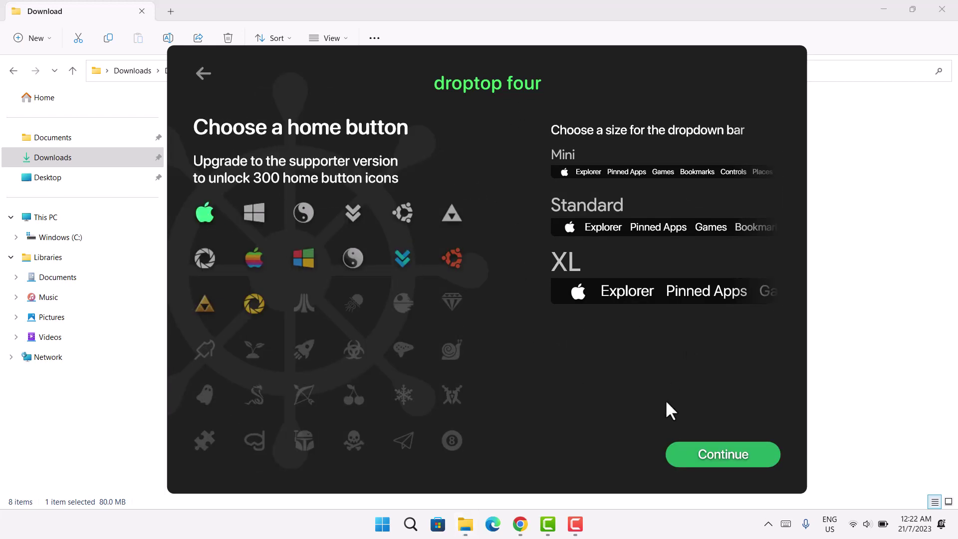
left_click(727, 461)
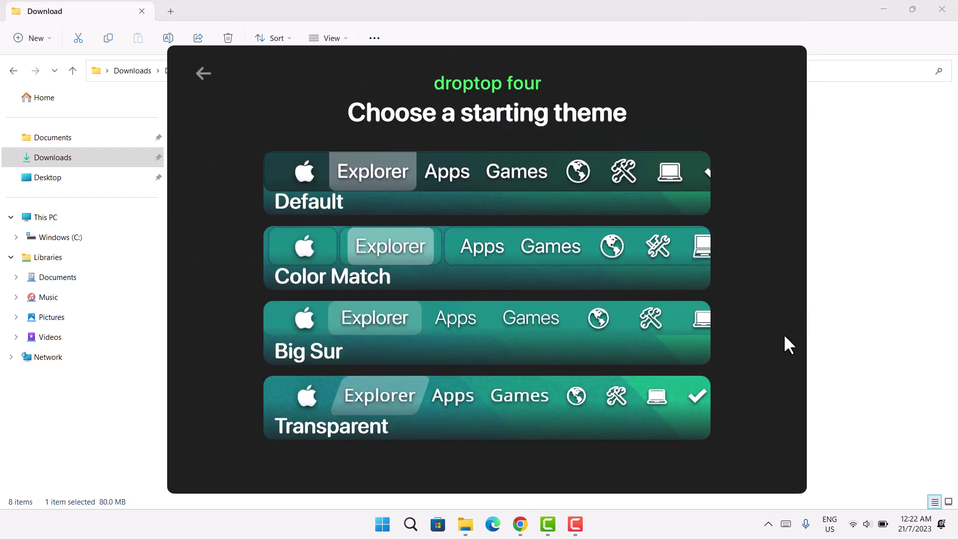
- Pick the Big Sur starting theme, skip the supporter upgrade, and finish setup
left_click(299, 351)
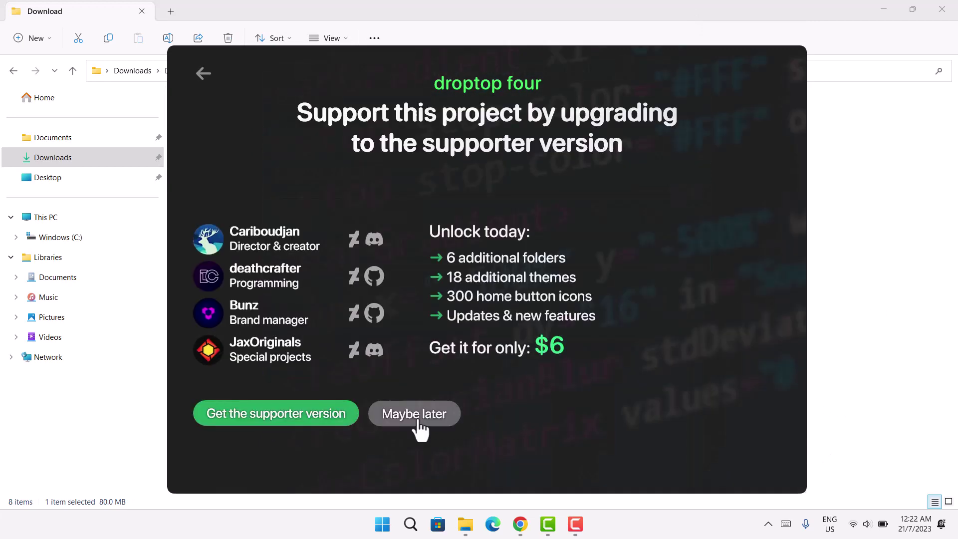
left_click(420, 424)
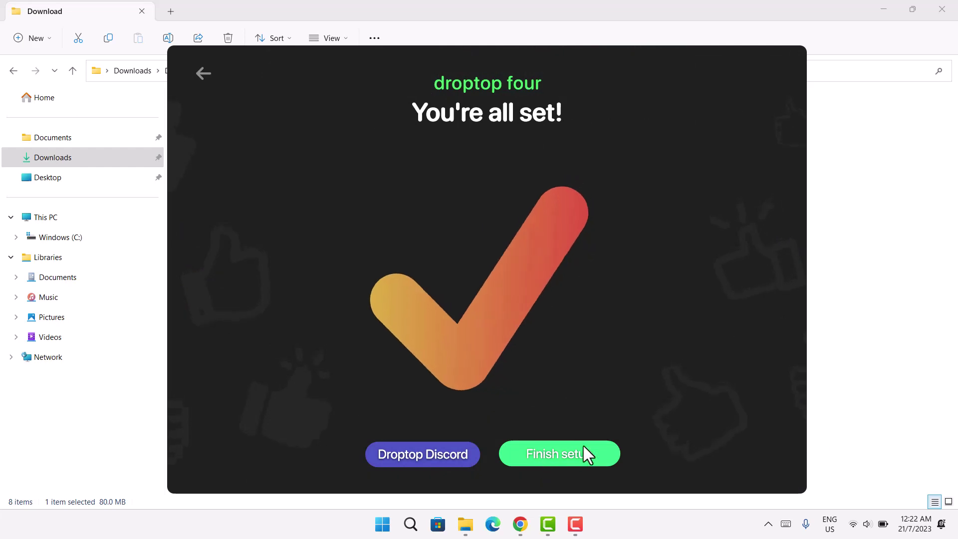
left_click(584, 452)
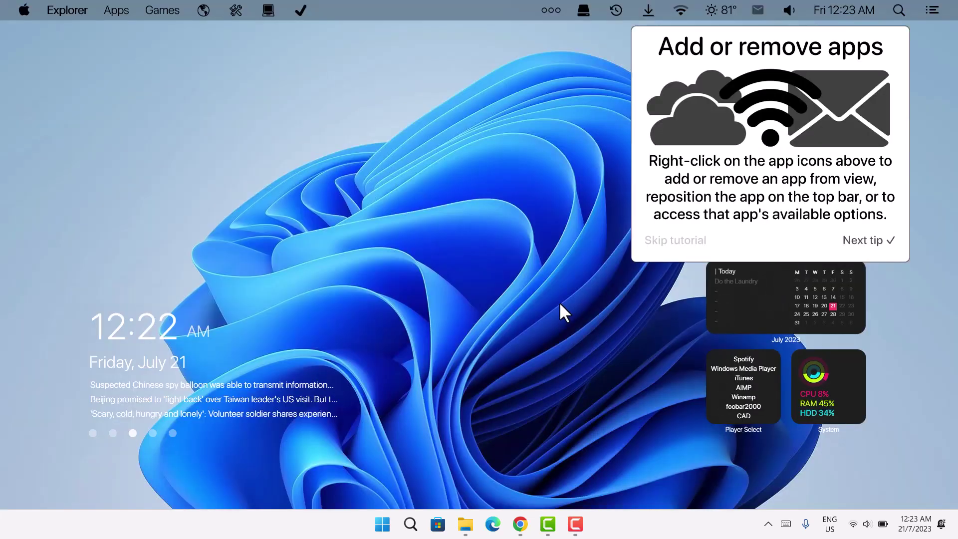
- Skip the Droptop 'Add or remove apps' tutorial tip
left_click(674, 241)
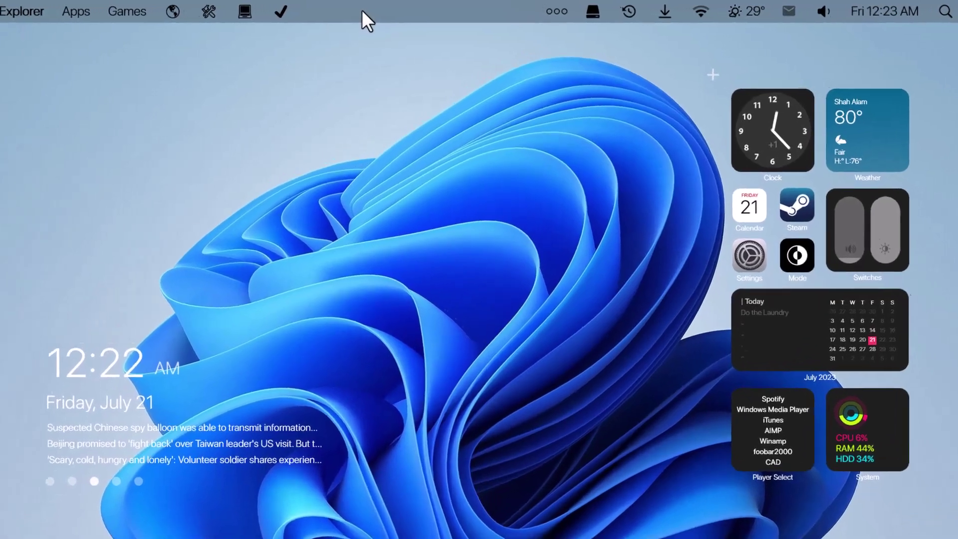
- Scale the Droptop top bar down from 160% to 100% via Adjust size
right_click(362, 10)
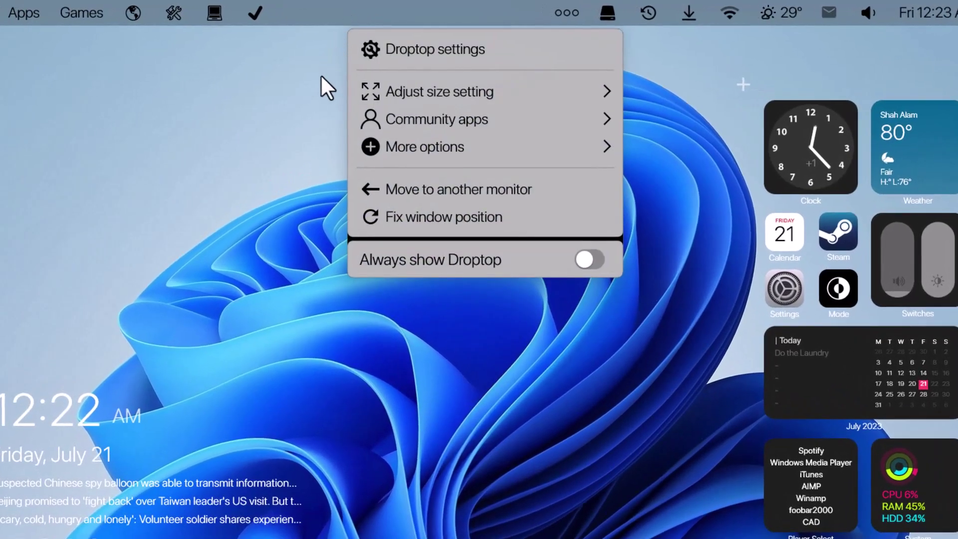
mouse_move(421, 88)
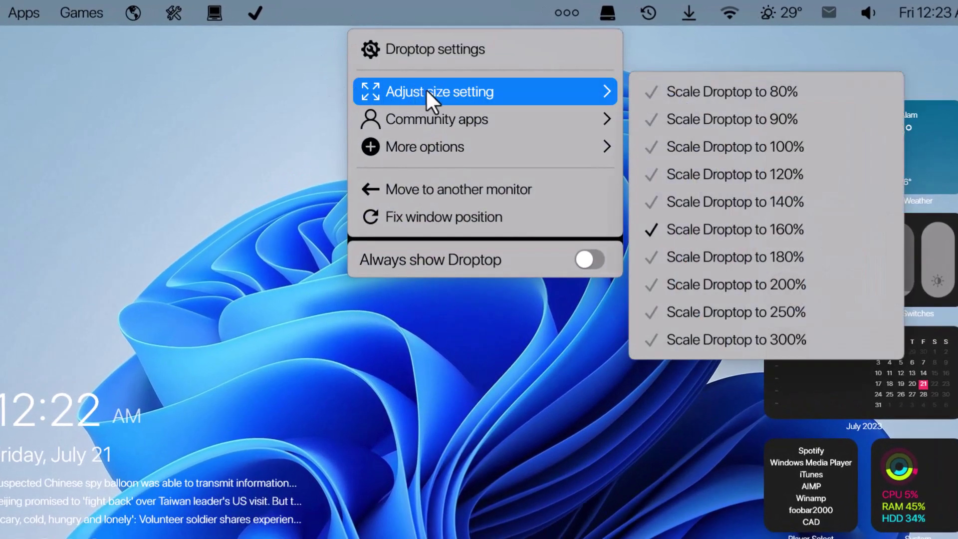
left_click(736, 148)
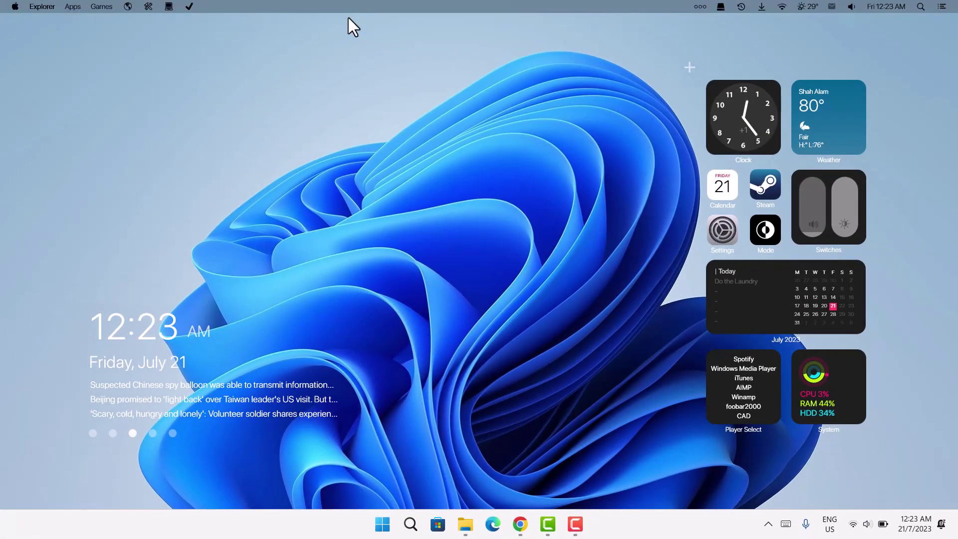
- Hide the Recent files app from the Droptop top bar using the app drawer
left_click(699, 7)
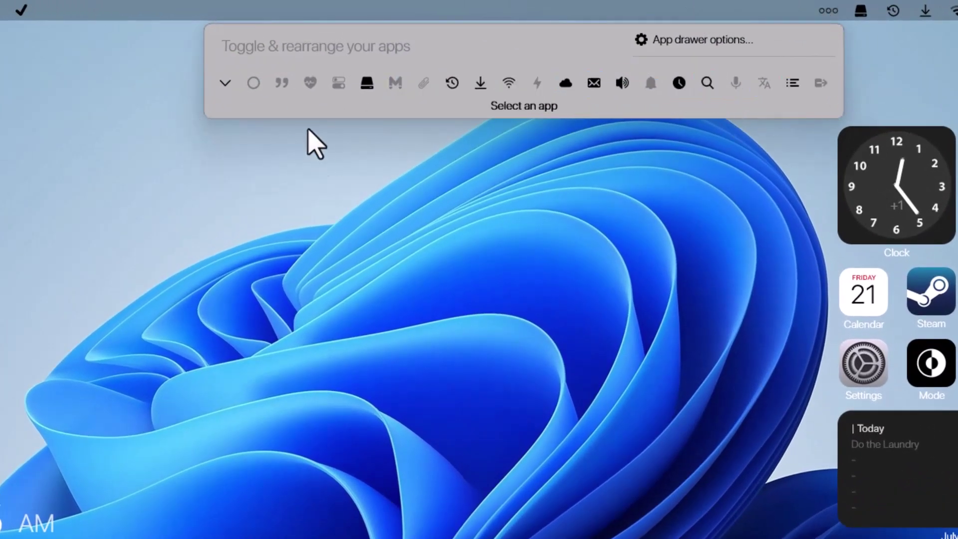
left_click(364, 91)
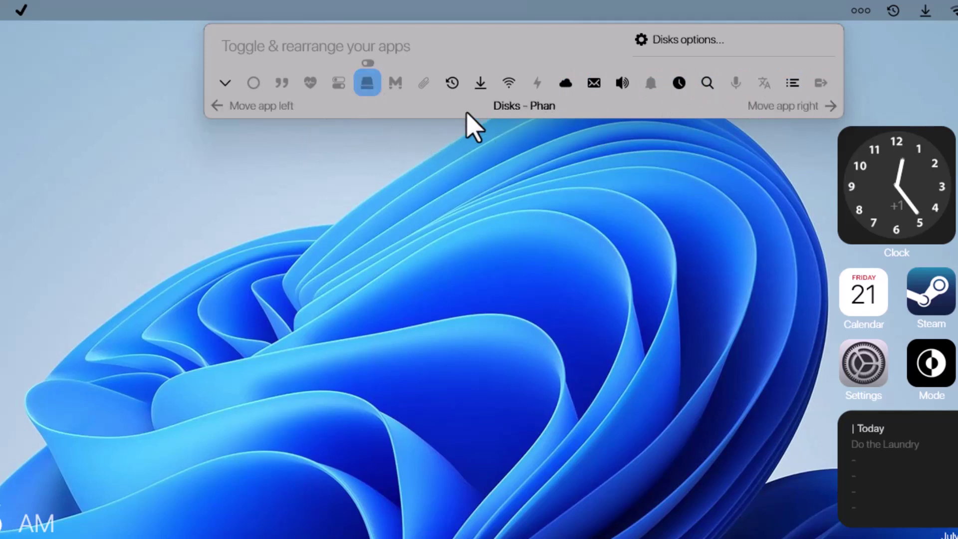
left_click(449, 91)
left_click(453, 63)
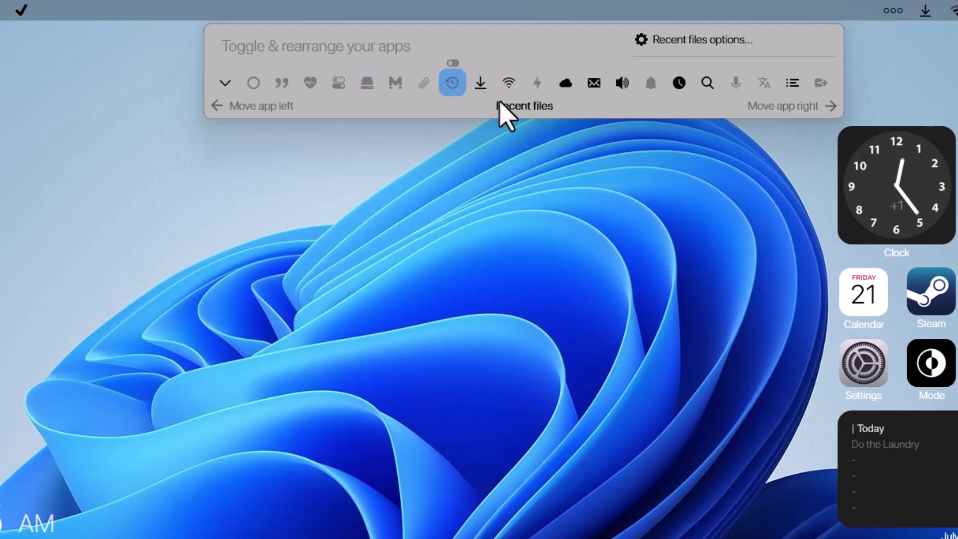
- Switch off the Weather, Mail, volume/playback and time items in the Droptop bar
left_click(563, 89)
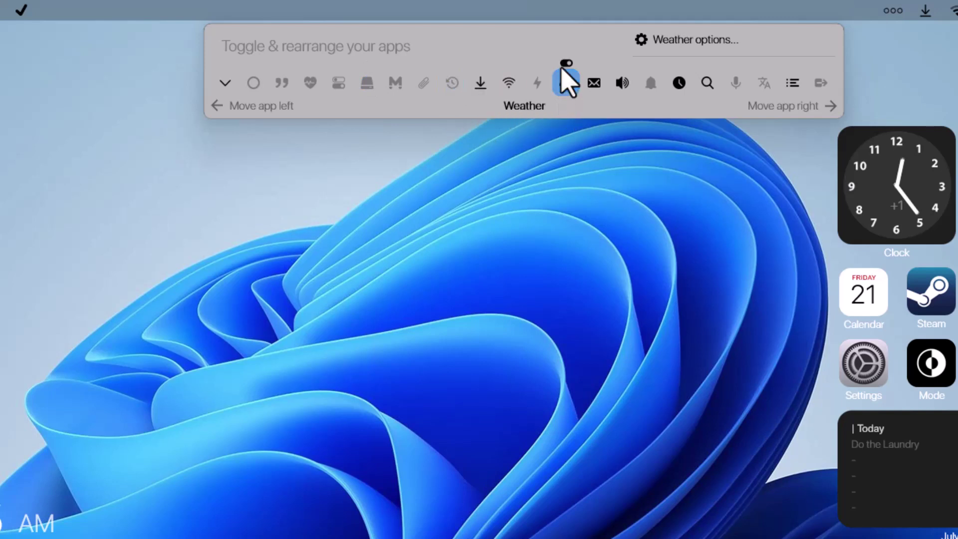
left_click(565, 62)
left_click(591, 83)
left_click(593, 62)
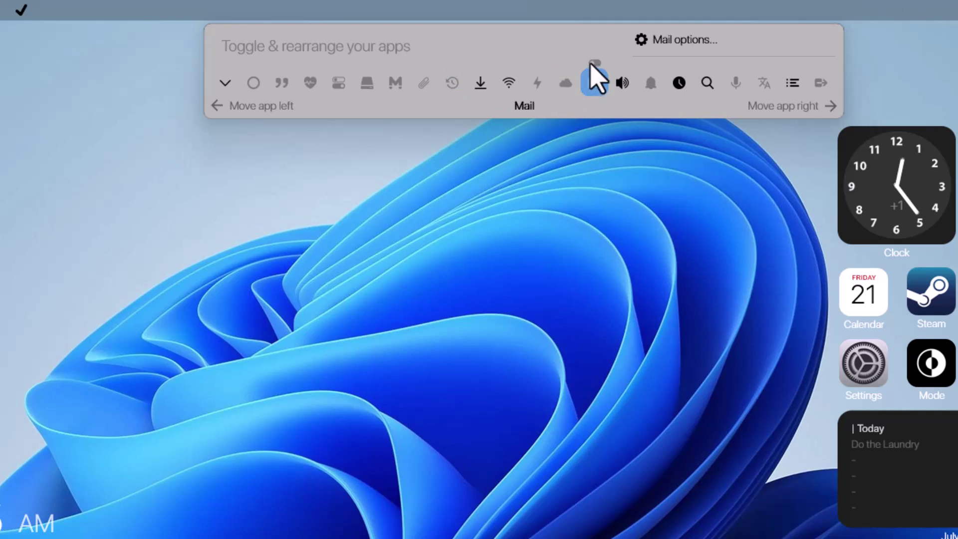
left_click(623, 83)
left_click(623, 63)
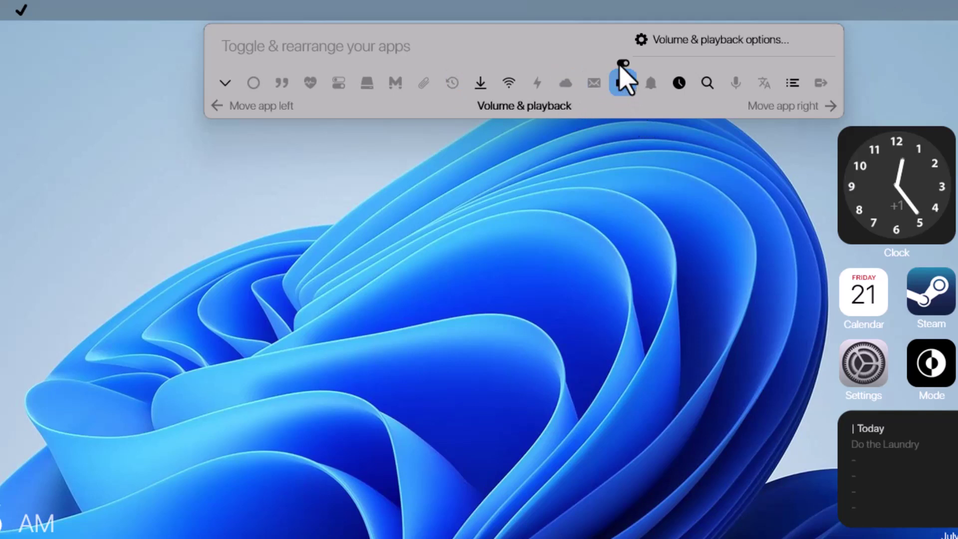
left_click(698, 84)
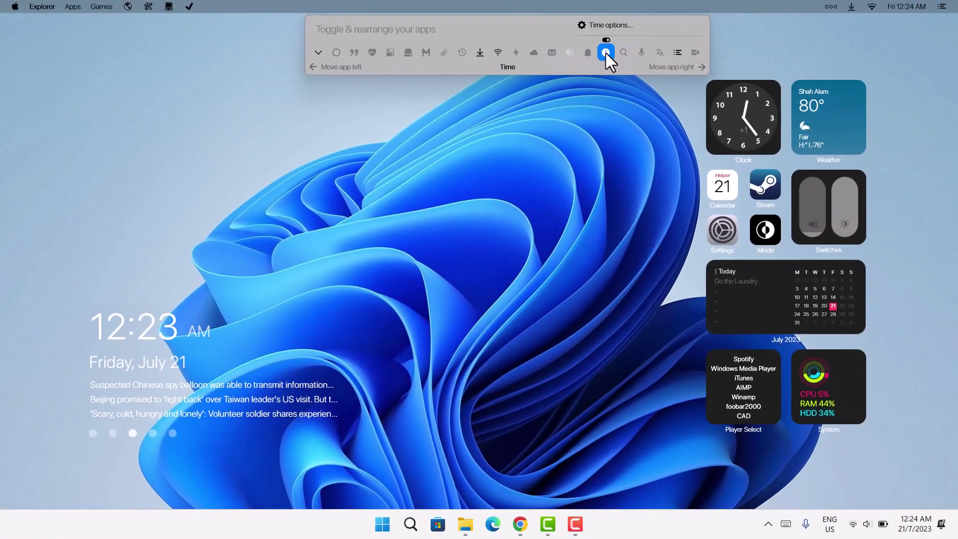
left_click(602, 39)
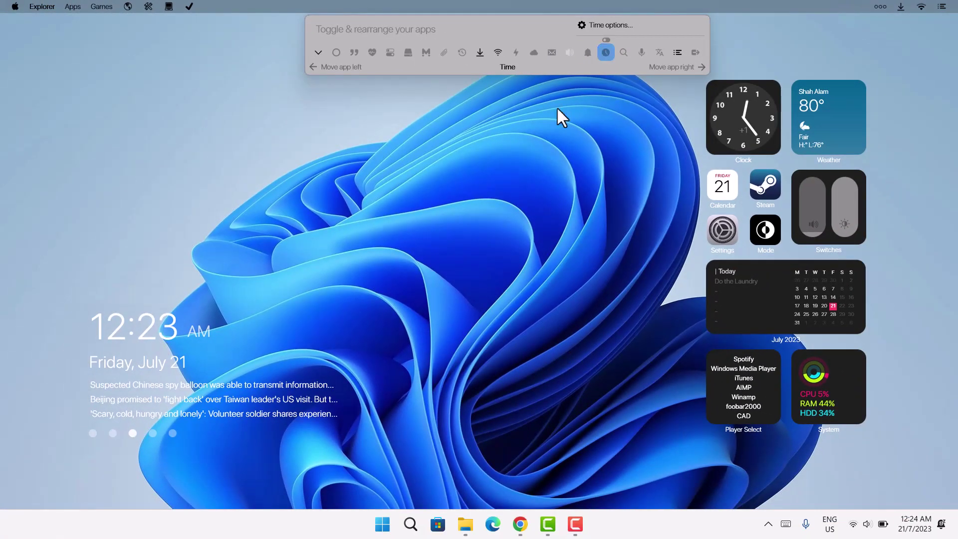
- Switch off the checkmark, laptop, tools and globe folder toggles, leaving only Apps and Games
left_click(189, 6)
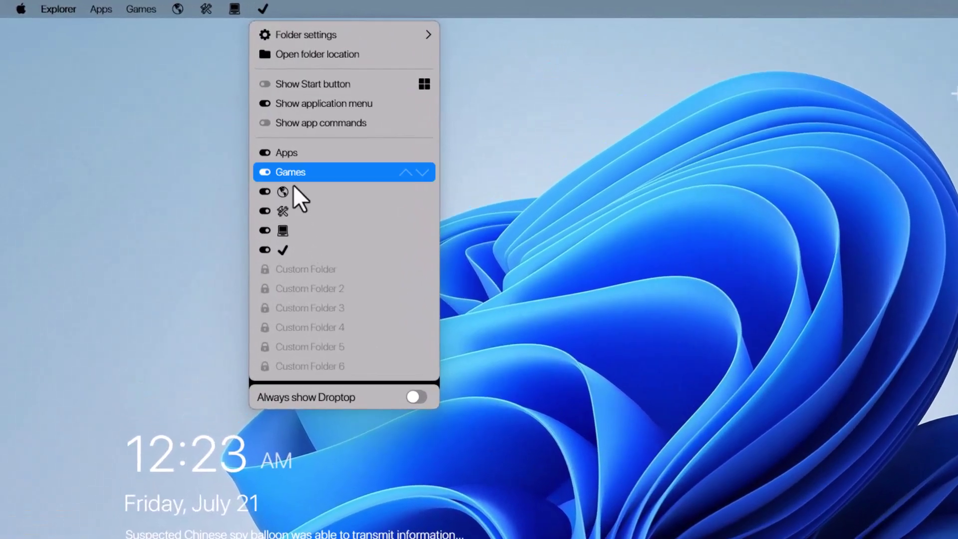
left_click(266, 251)
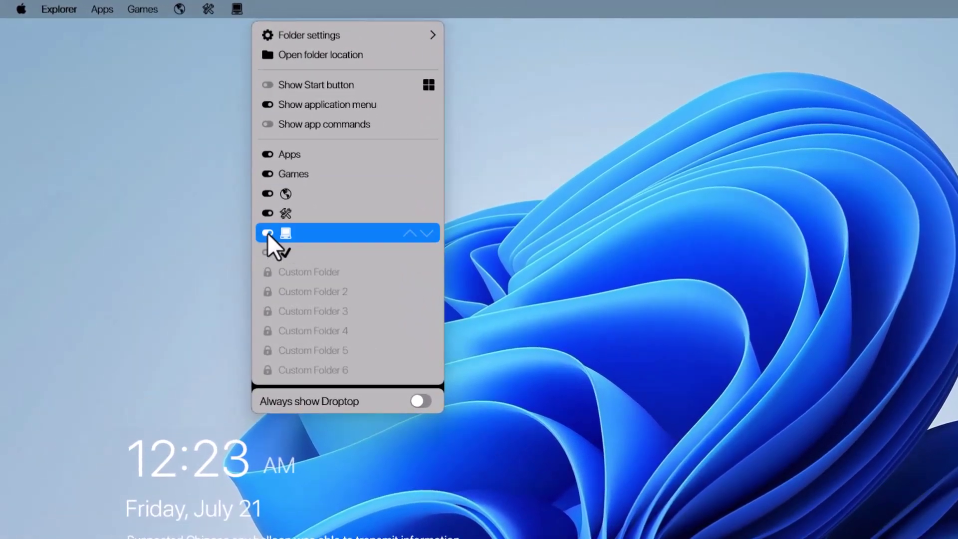
left_click(263, 231)
left_click(264, 212)
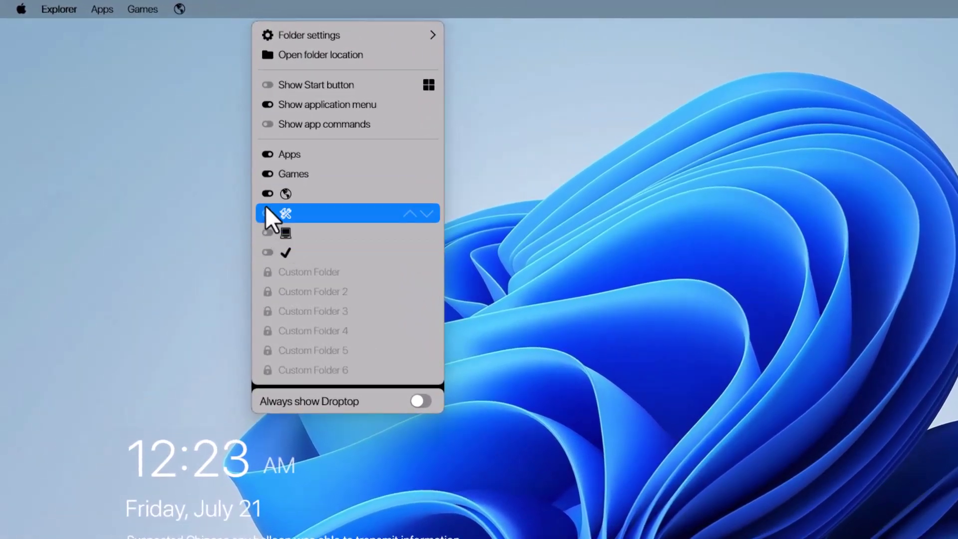
left_click(265, 195)
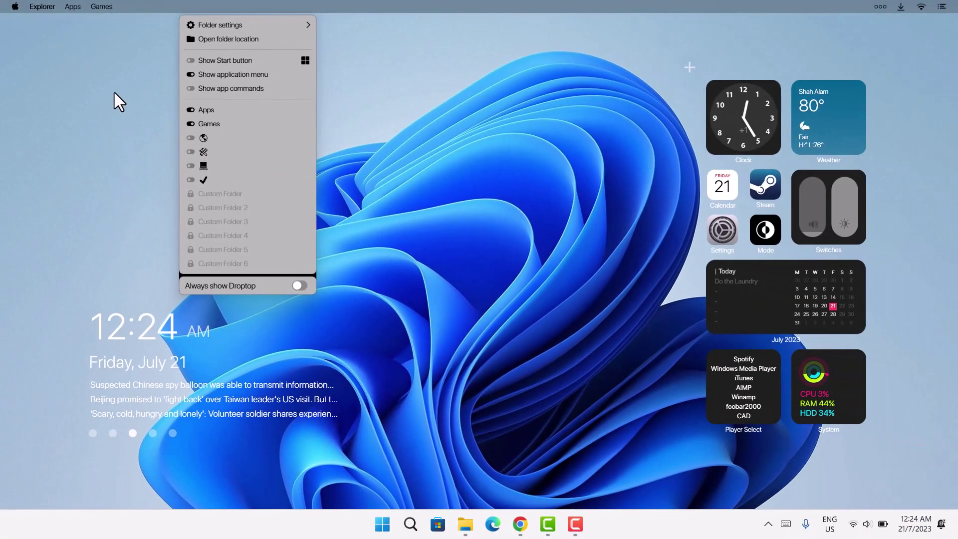
left_click(114, 92)
- Move the time/news widget lower-left, the calendar top-right, and Clock, Weather, Switches mid-screen
left_click_drag(166, 360, 21, 342)
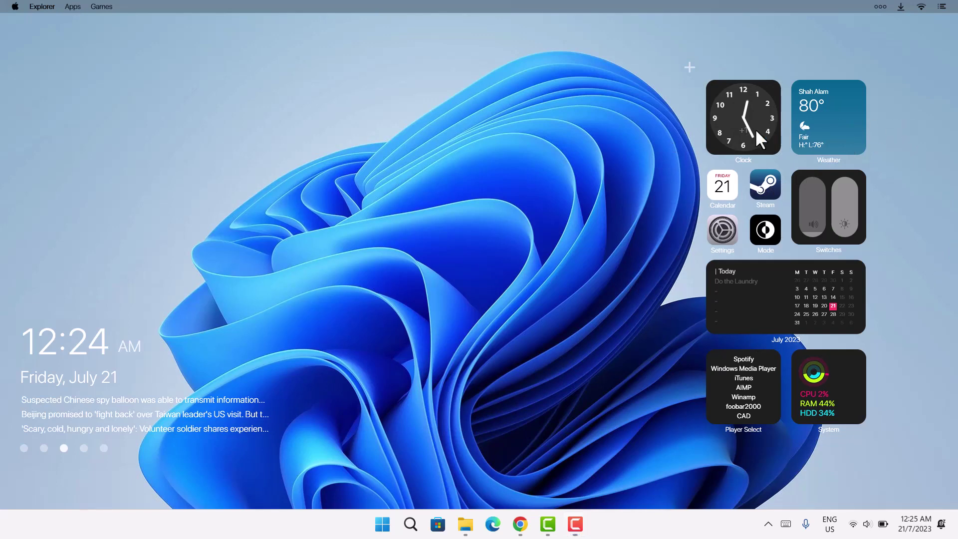
left_click_drag(756, 128, 504, 131)
left_click_drag(855, 111, 634, 221)
left_click_drag(812, 289, 892, 63)
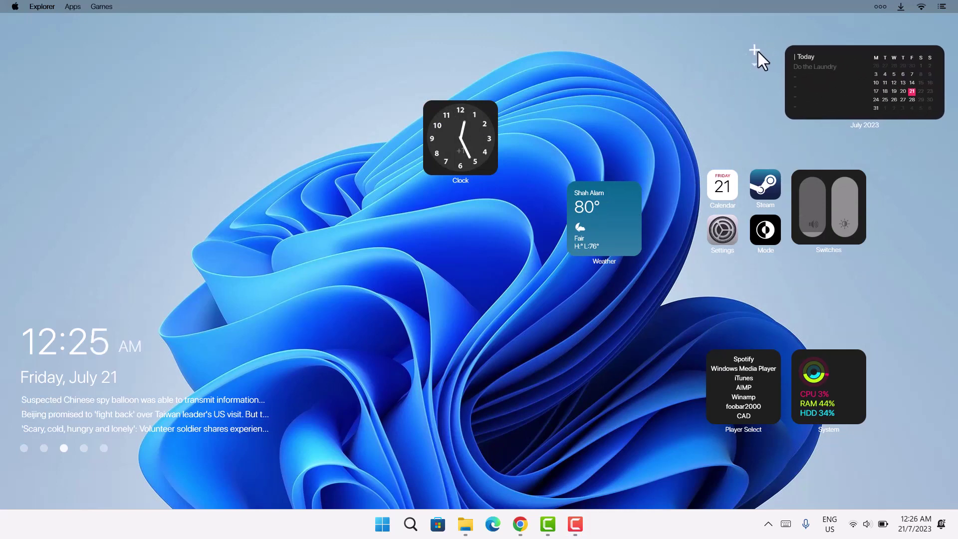
left_click_drag(845, 231, 480, 244)
- Row the Steam, Calendar, Settings and Mode icons under the calendar; place Weather, System and Player Select
left_click_drag(765, 184, 864, 163)
left_click_drag(723, 185, 808, 168)
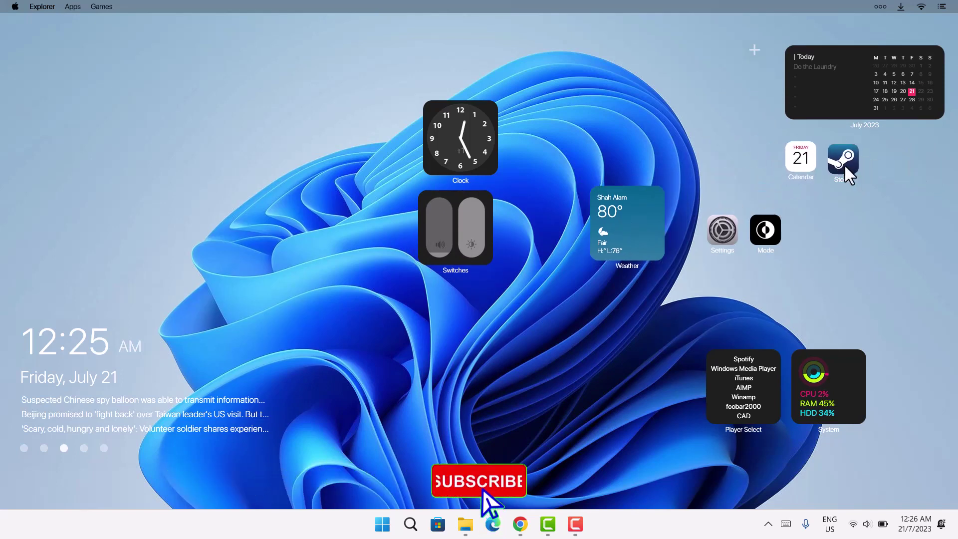
left_click_drag(768, 235, 934, 164)
left_click_drag(724, 234, 885, 166)
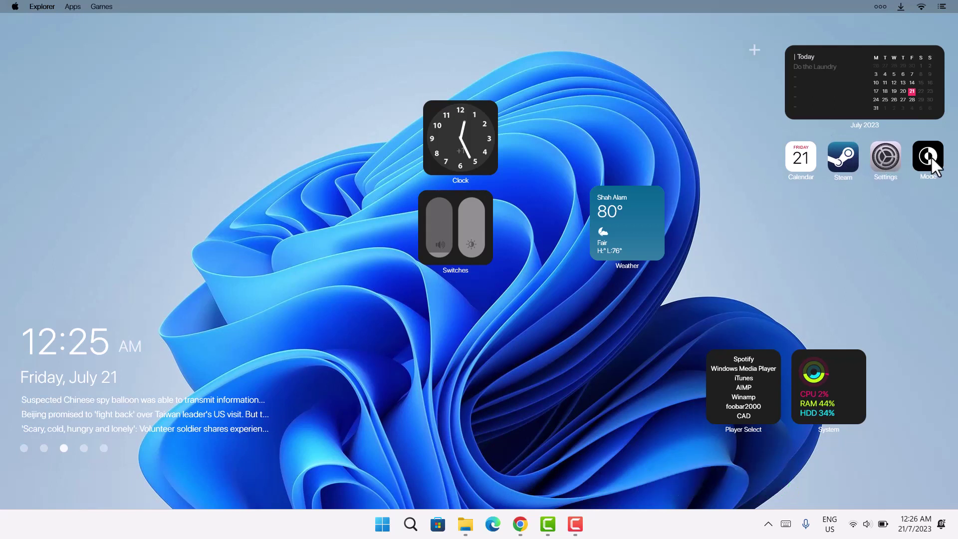
left_click_drag(555, 295, 826, 241)
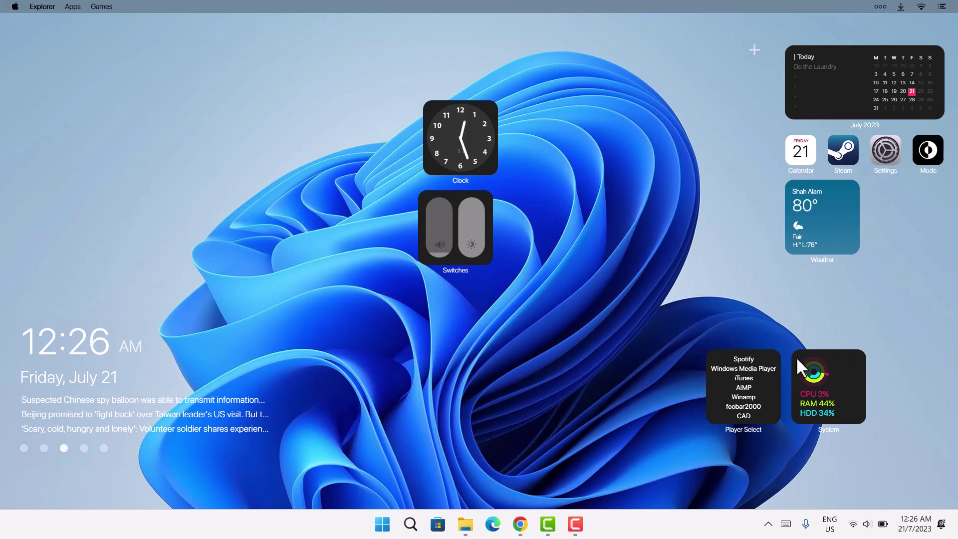
left_click_drag(797, 359, 904, 220)
left_click_drag(709, 387, 617, 295)
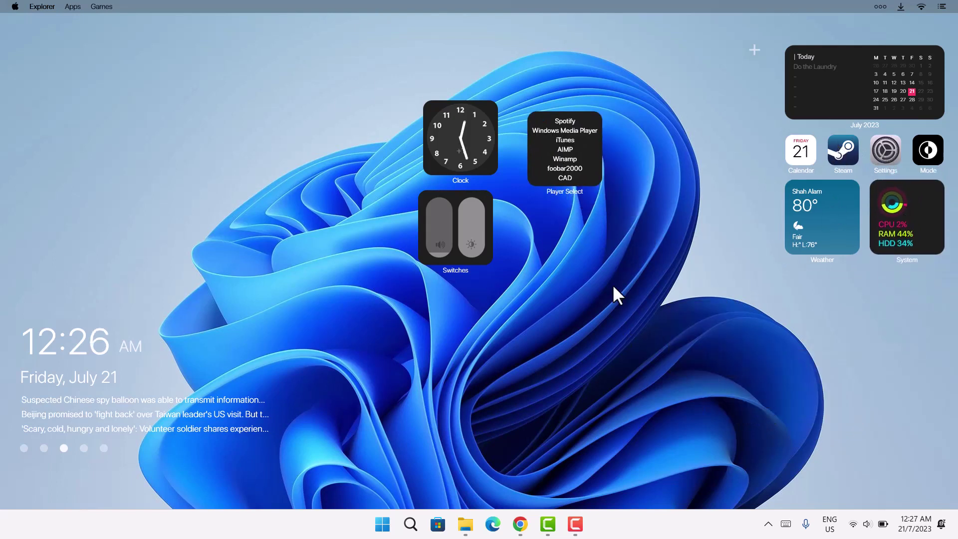
- Close the Clock, Switches and Player Select widgets from their right-click menus
right_click(471, 114)
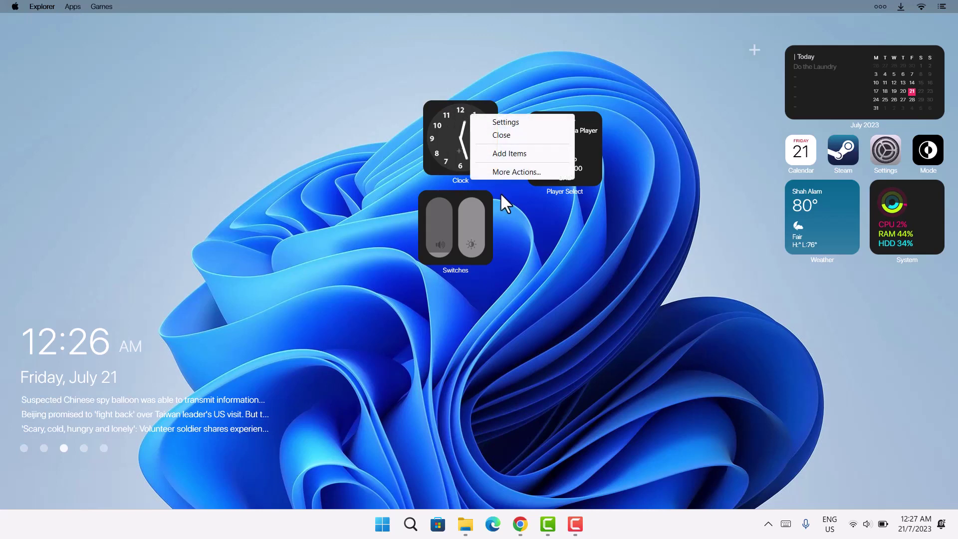
left_click(499, 136)
right_click(456, 246)
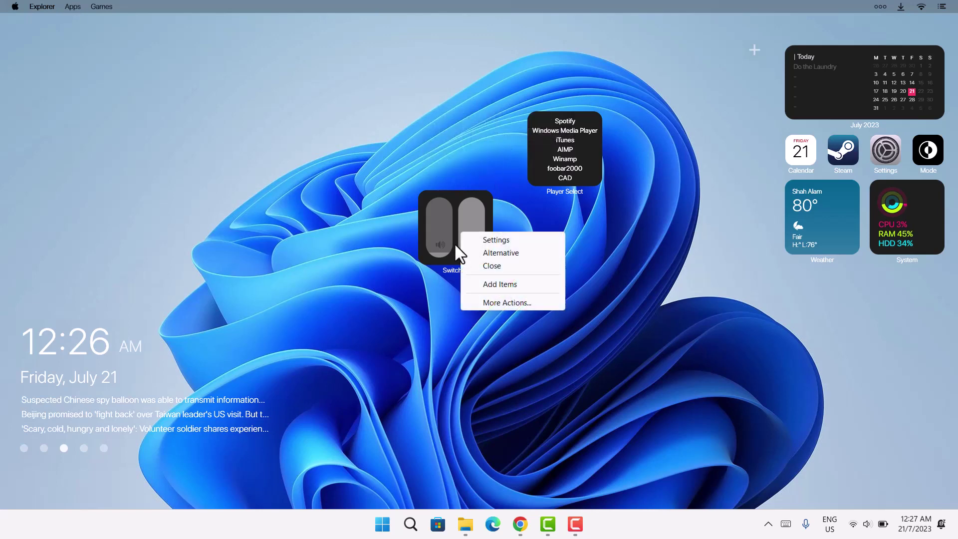
left_click(501, 265)
right_click(551, 161)
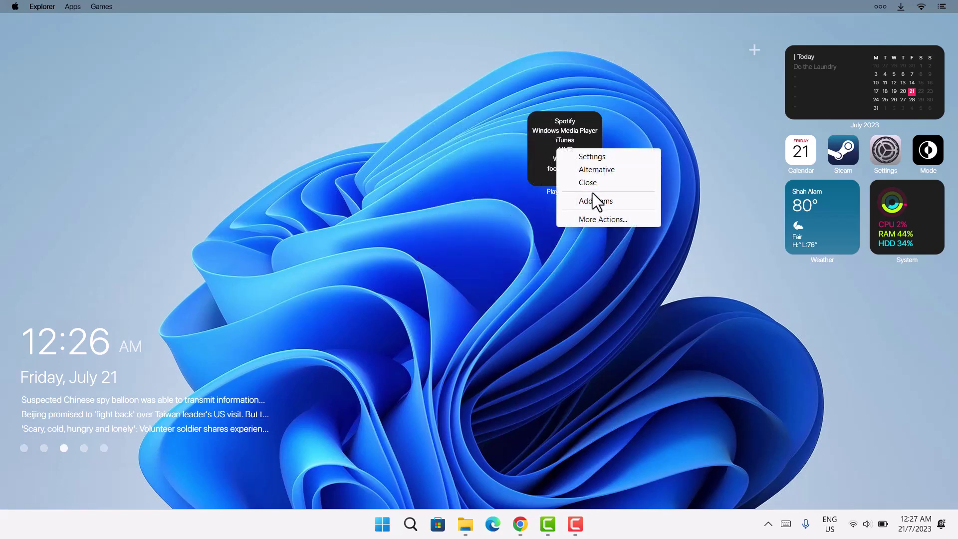
left_click(585, 182)
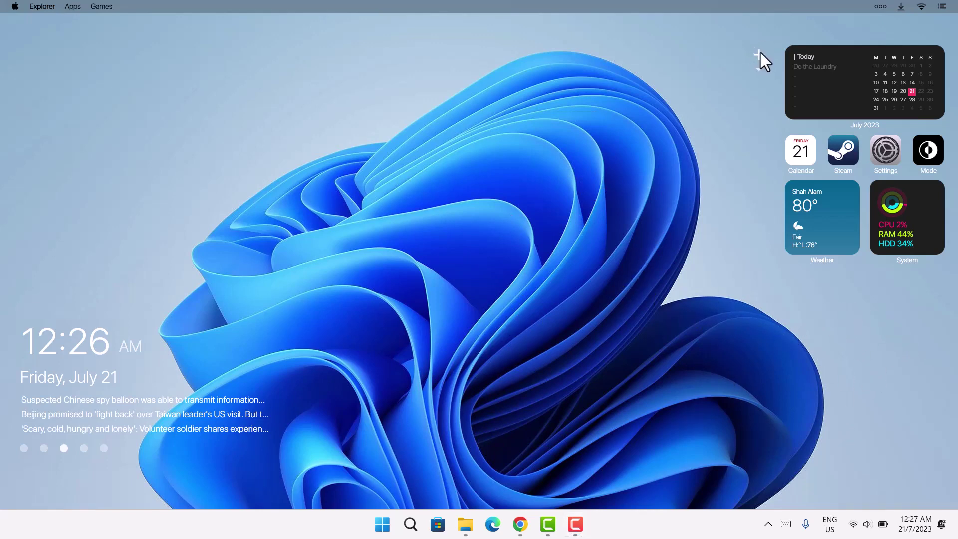
- Add the Battery and Remote widgets from the gallery and set them side by side at lower right
left_click(760, 51)
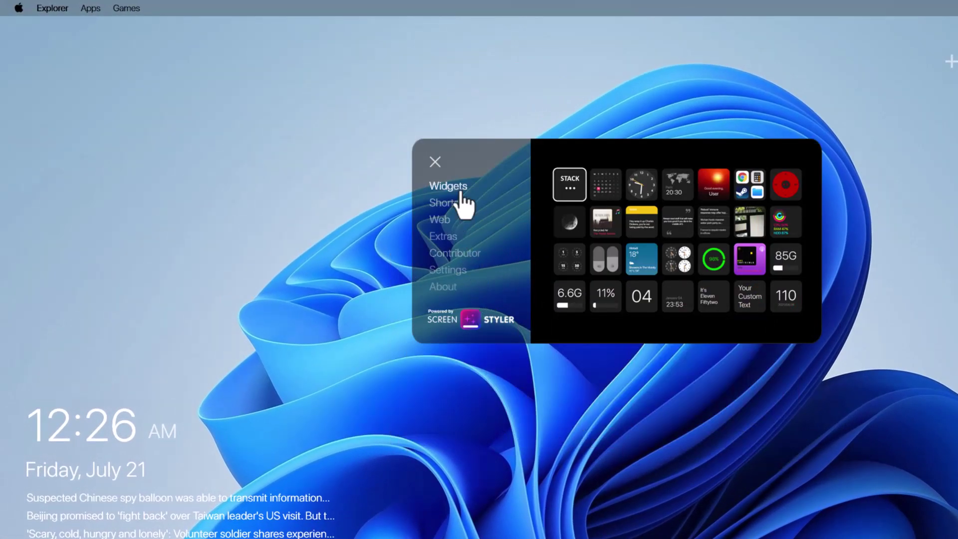
left_click(719, 272)
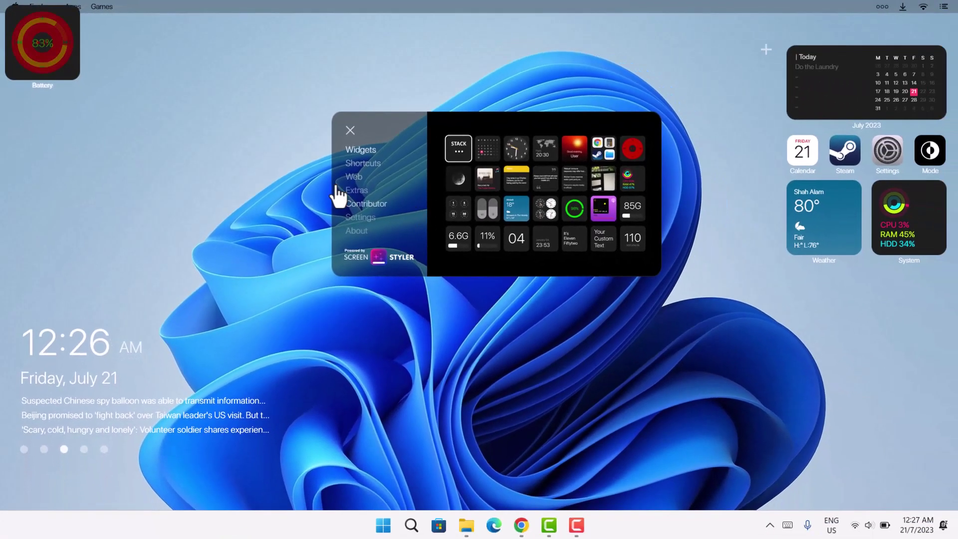
left_click_drag(32, 53, 804, 379)
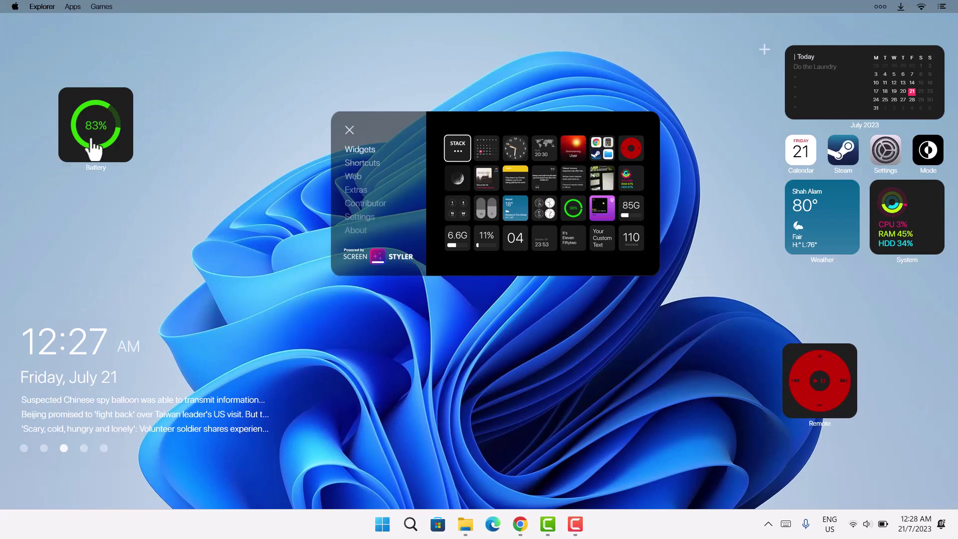
left_click_drag(94, 149, 905, 387)
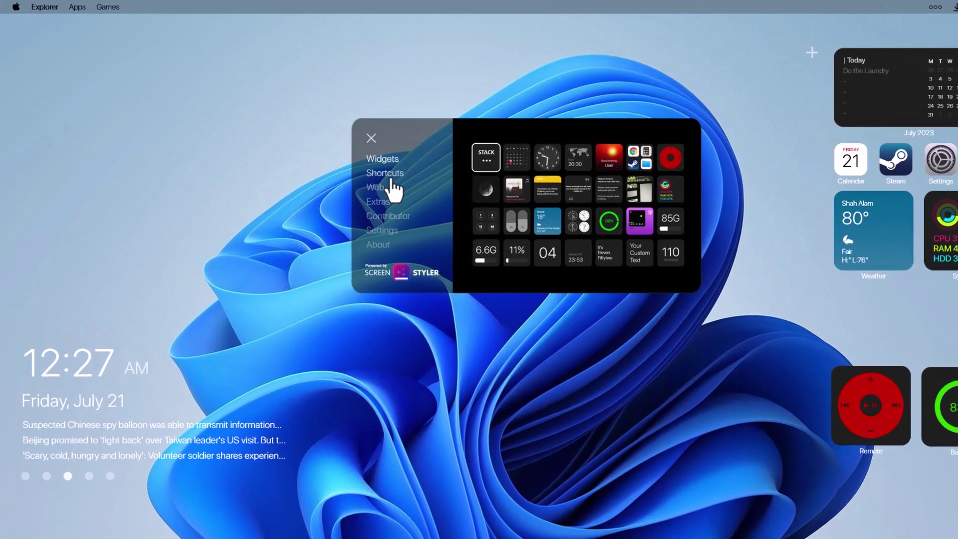
- Create a Firefox shortcut from the shortcuts collection and place it beside the widgets
left_click(377, 172)
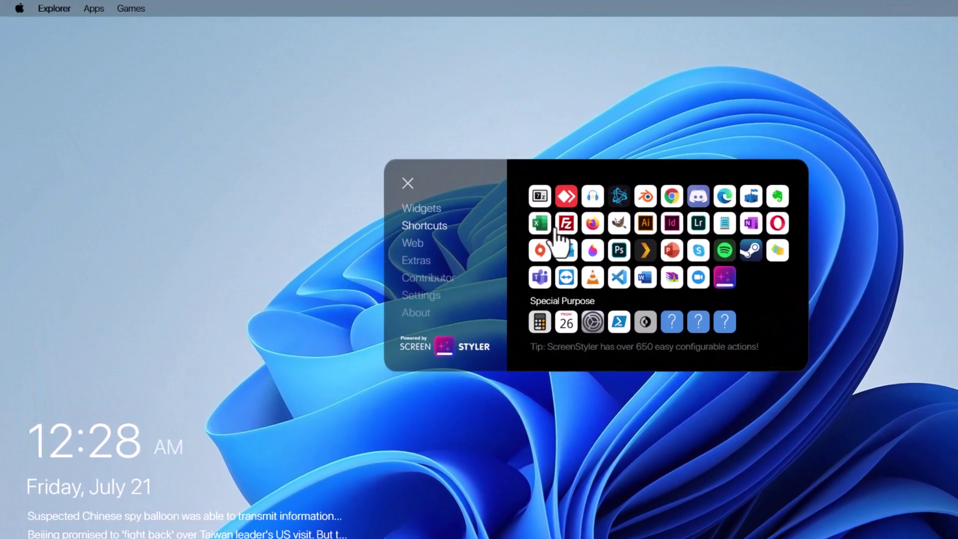
left_click(525, 219)
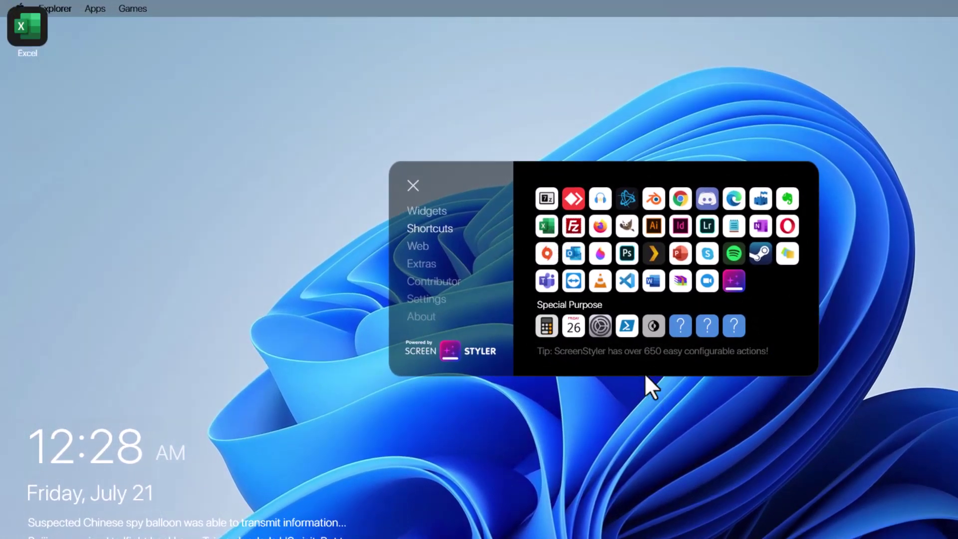
left_click(600, 281)
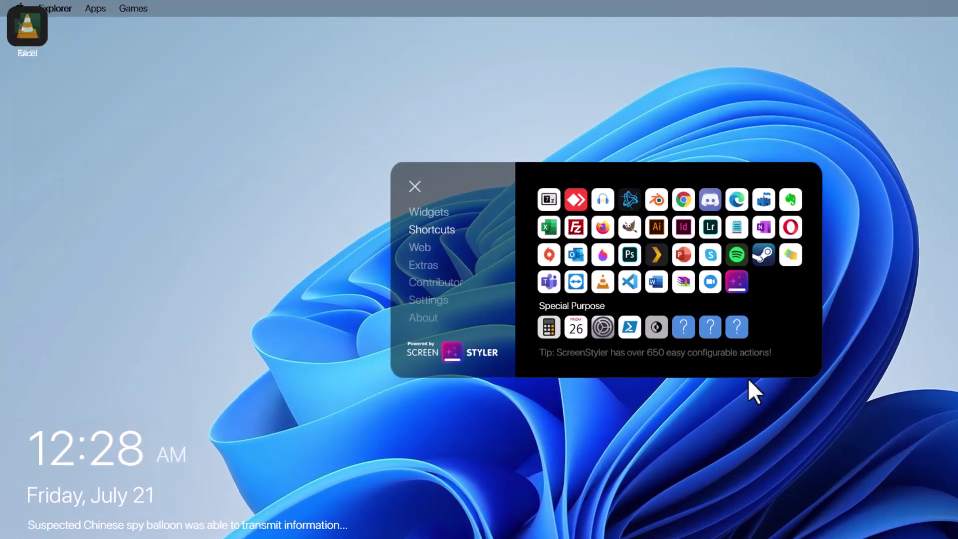
left_click(683, 282)
left_click(710, 200)
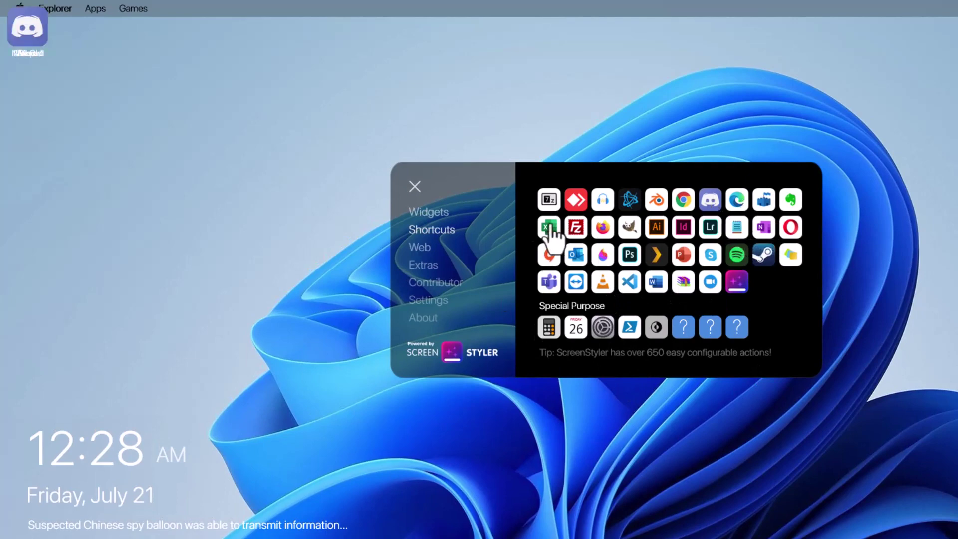
left_click(575, 282)
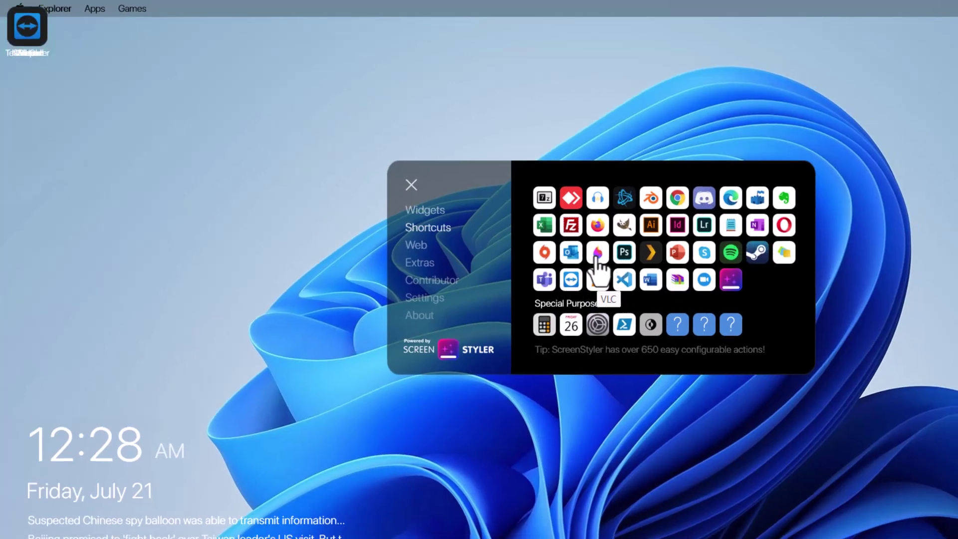
left_click(597, 253)
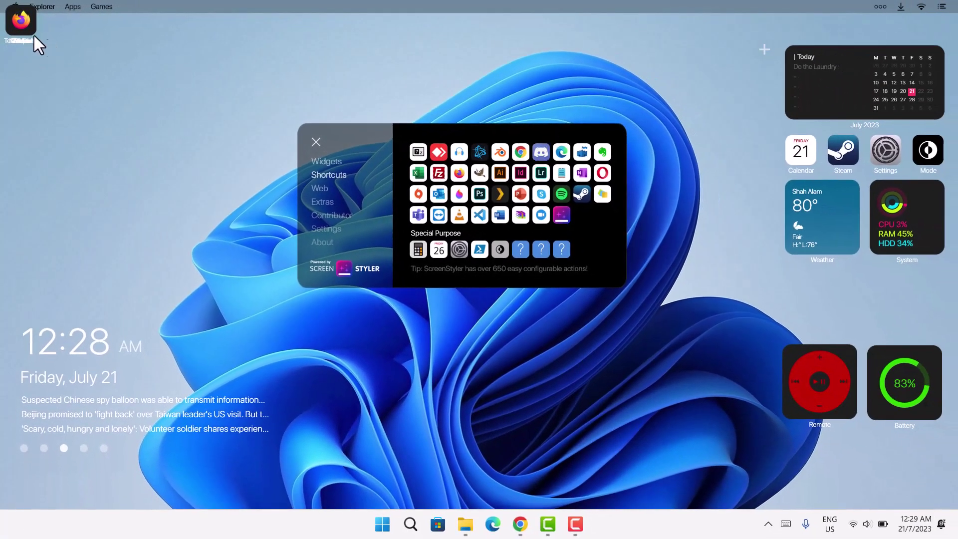
left_click_drag(34, 36, 786, 298)
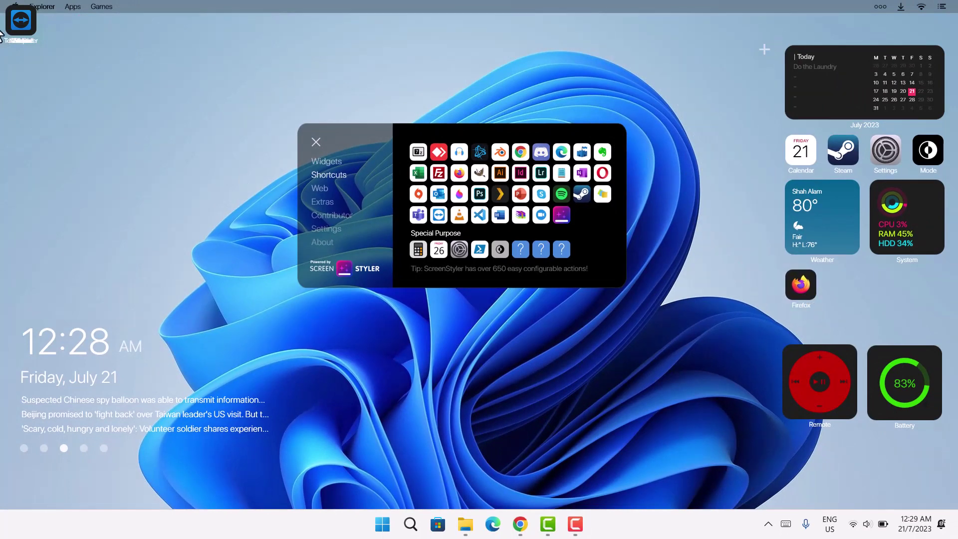
- Add TeamViewer, Discord, Notepad, WinRAR, Excel and Spotify shortcuts to the app grid
left_click_drag(28, 24, 848, 285)
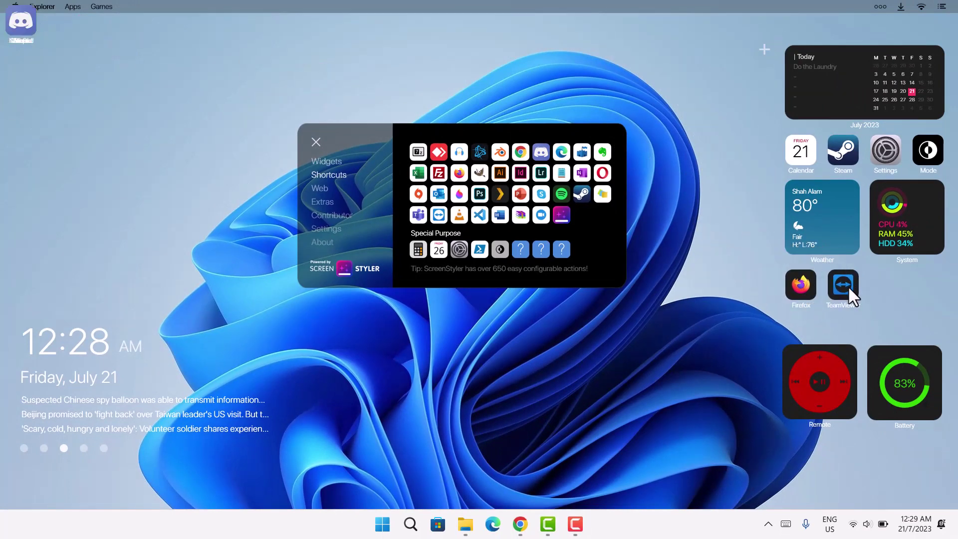
left_click_drag(18, 25, 890, 298)
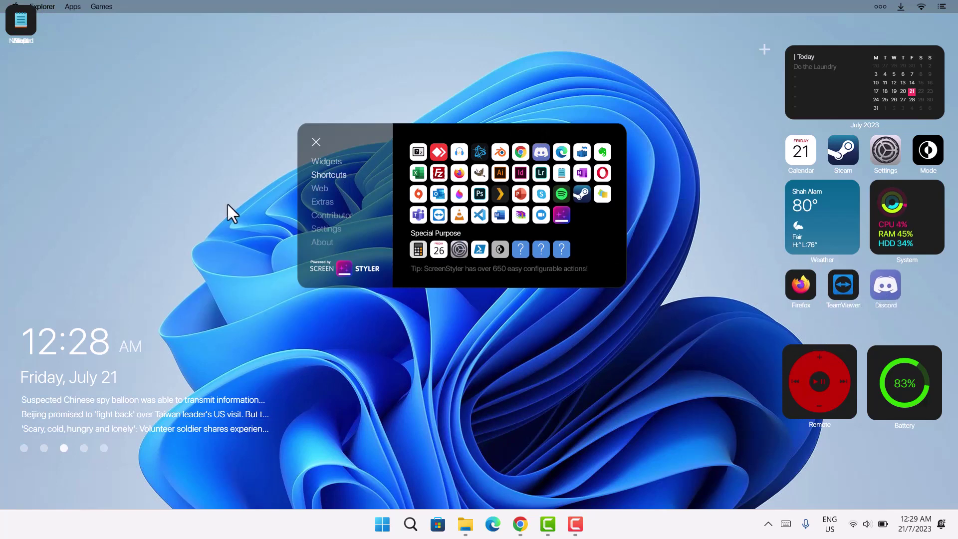
left_click_drag(21, 30, 944, 302)
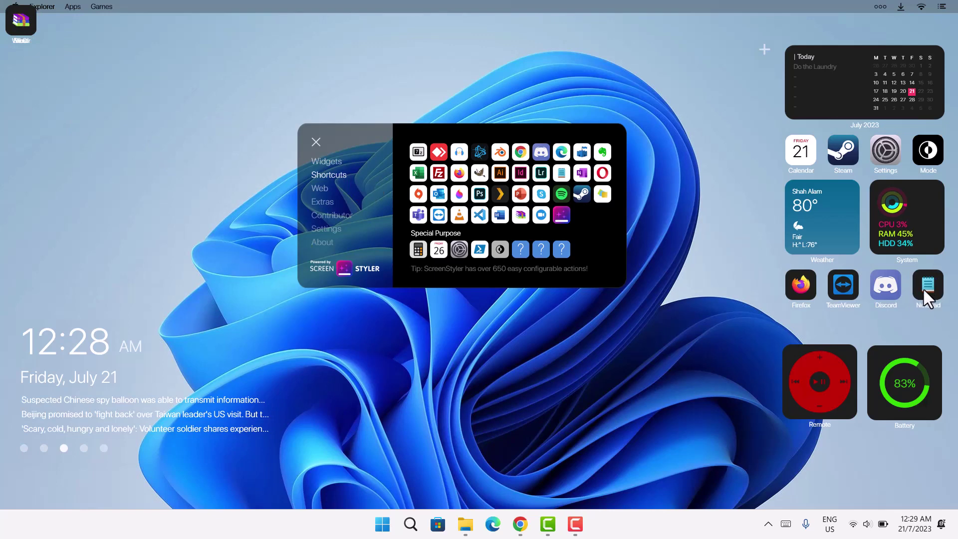
left_click_drag(20, 33, 759, 404)
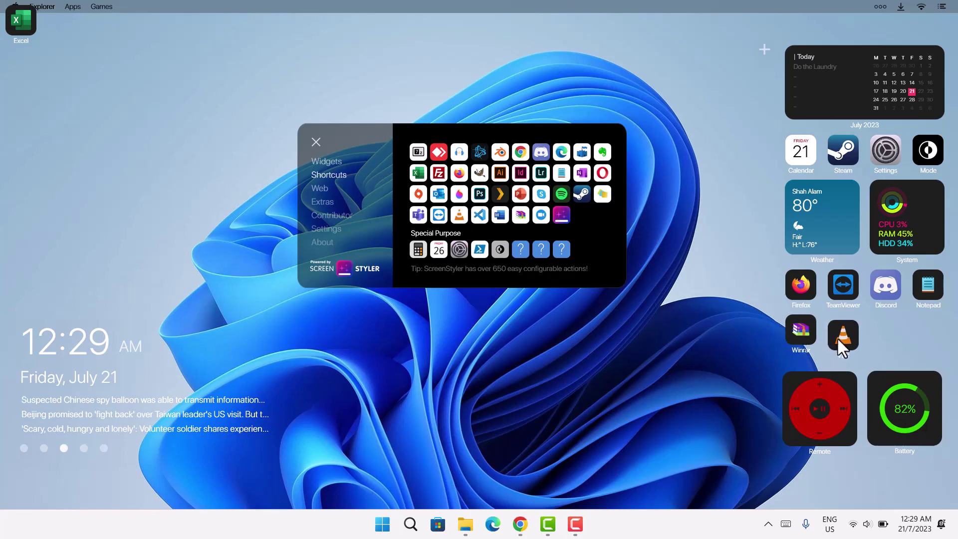
left_click_drag(34, 32, 897, 336)
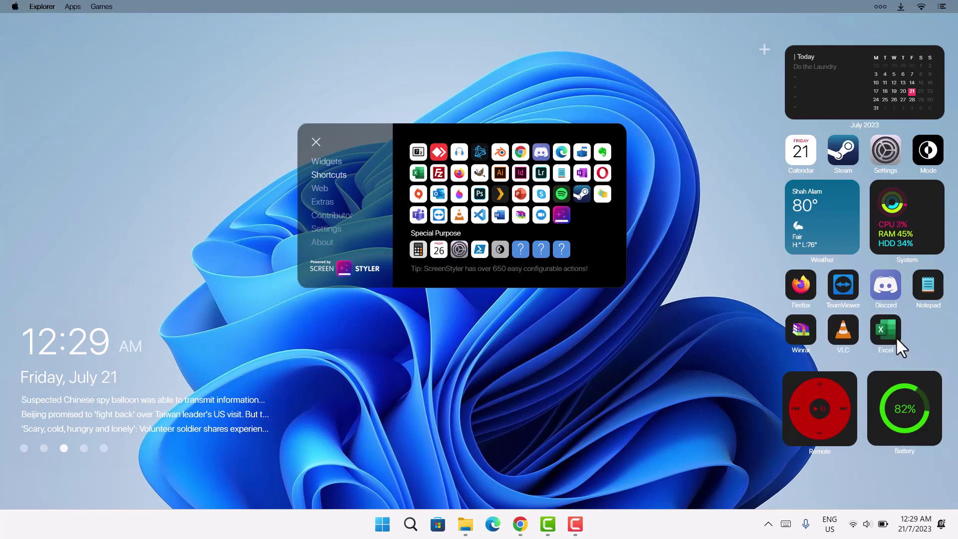
left_click_drag(807, 345, 839, 344)
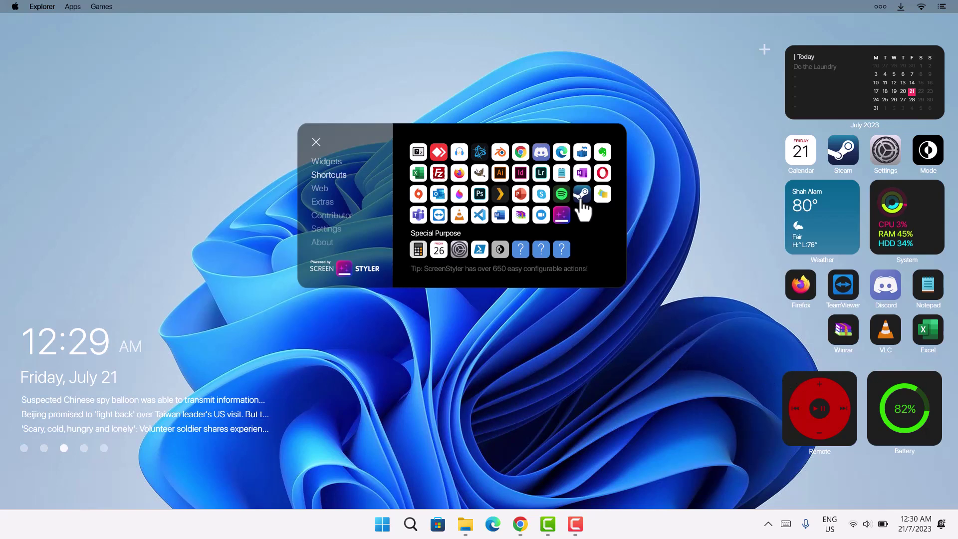
left_click(562, 197)
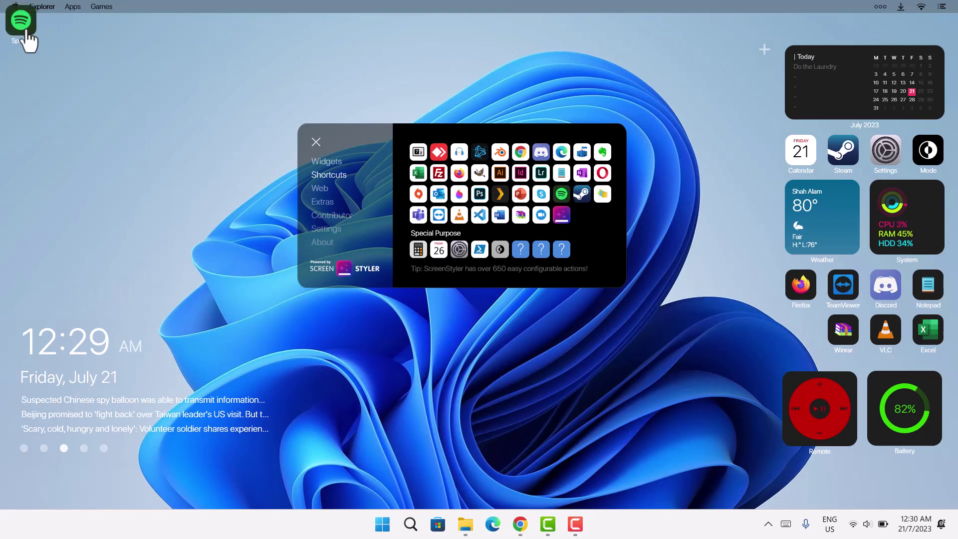
left_click_drag(25, 37, 829, 353)
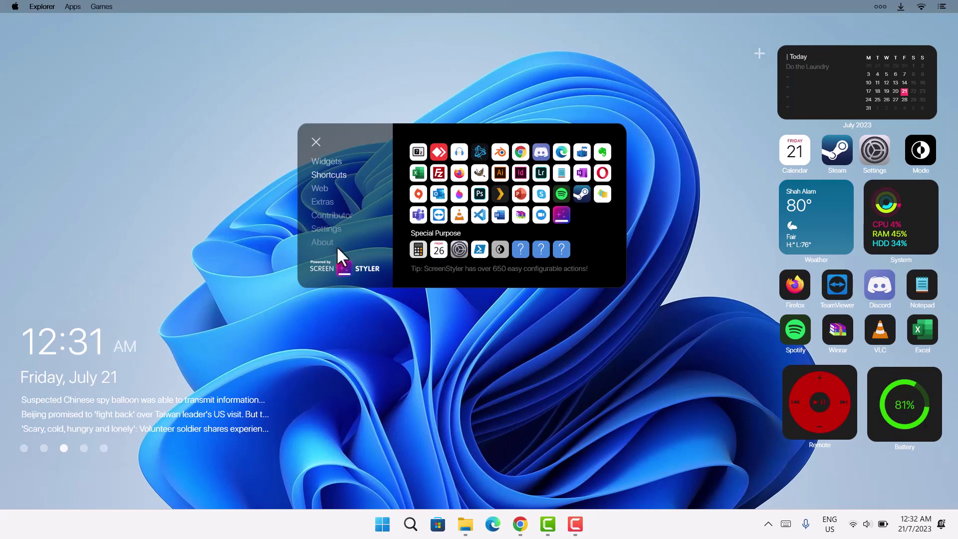
- Show the Extras widgets, shift the launcher left, and bring up the background panel's options
left_click(323, 202)
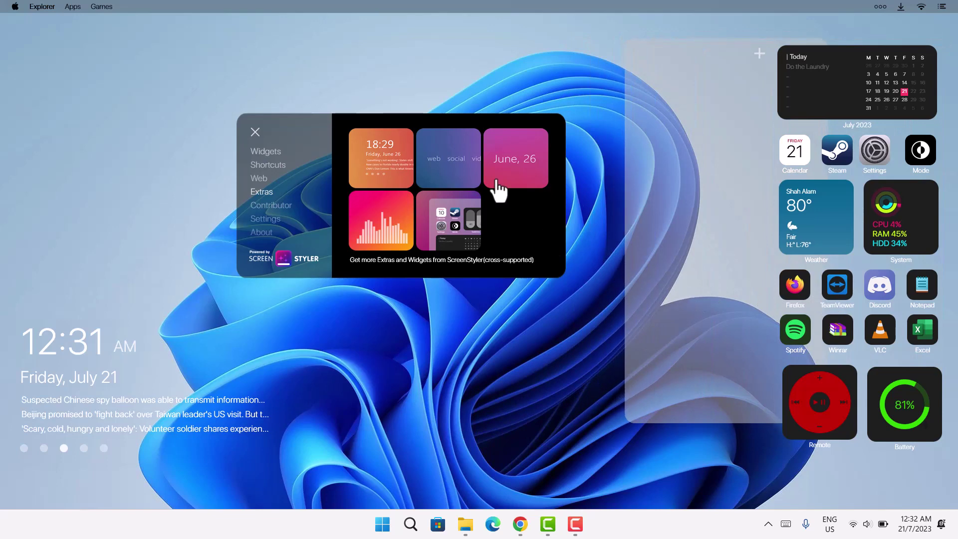
left_click_drag(500, 128, 385, 113)
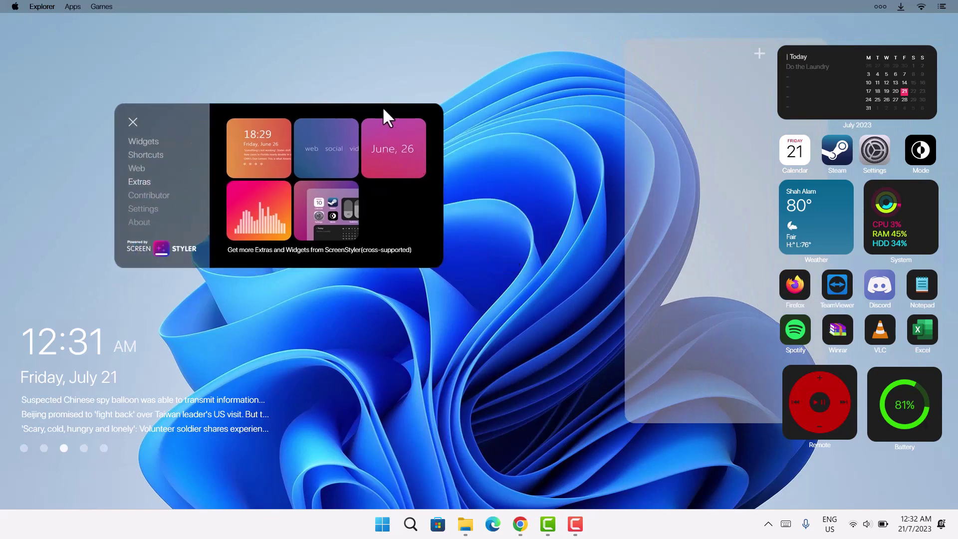
right_click(660, 89)
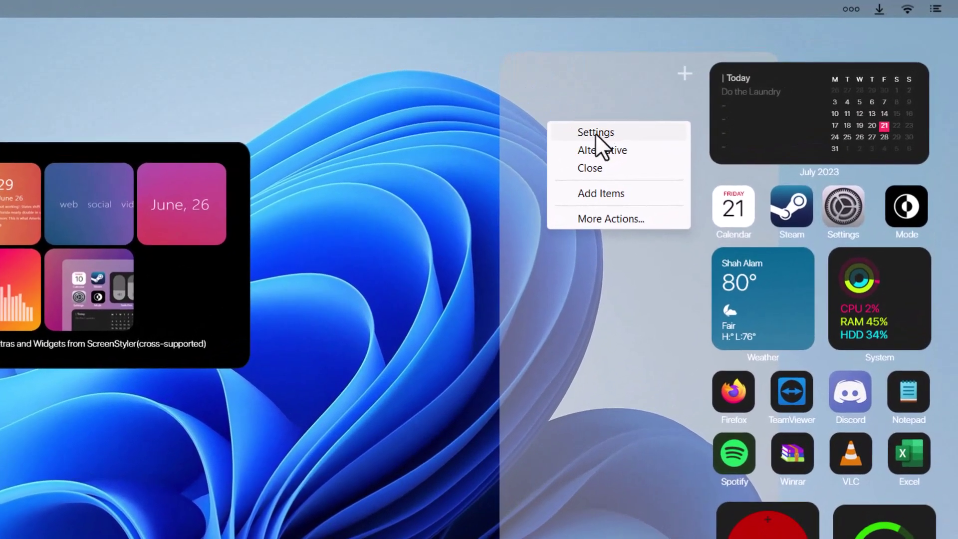
- Set the background panel's opacity to 51, width to 400 and height to 880 pixels
left_click(595, 132)
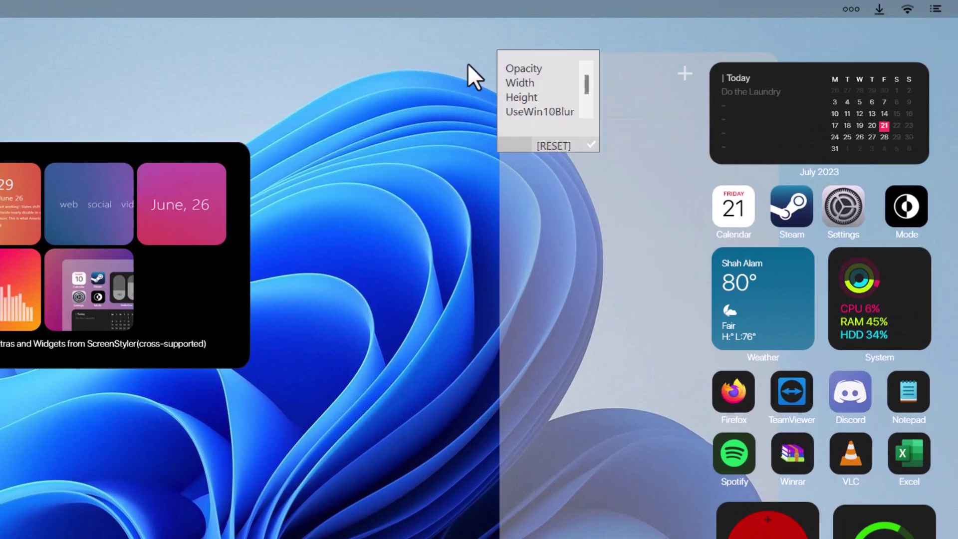
left_click(523, 68)
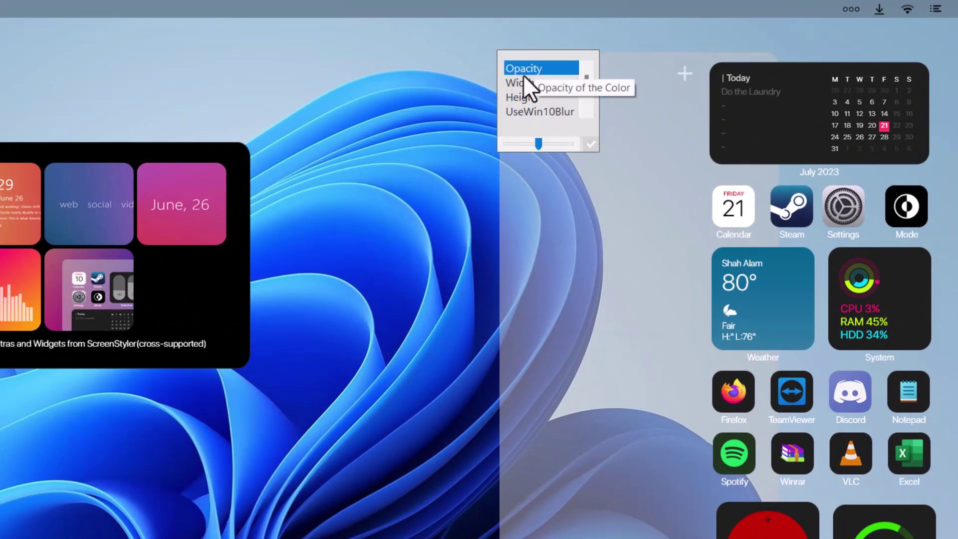
left_click_drag(524, 150, 519, 151)
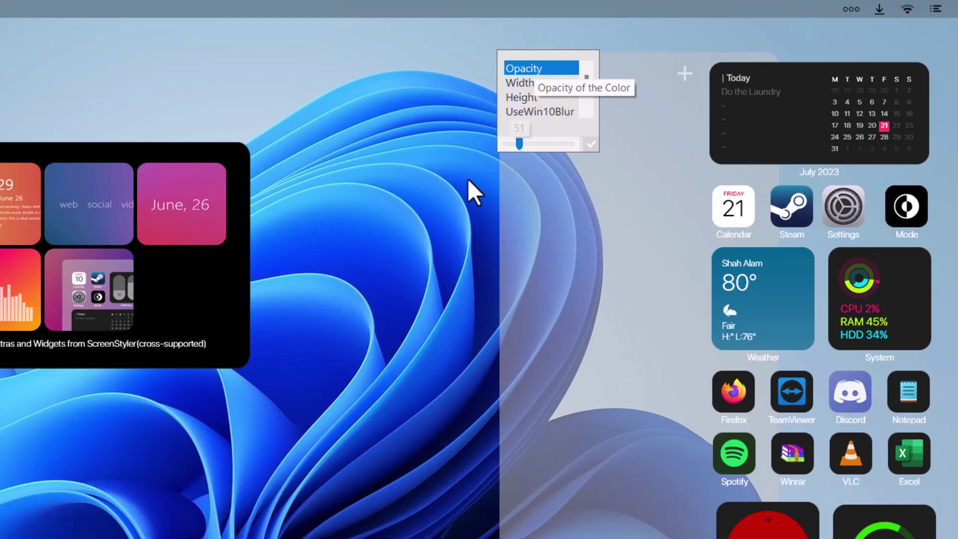
left_click(513, 83)
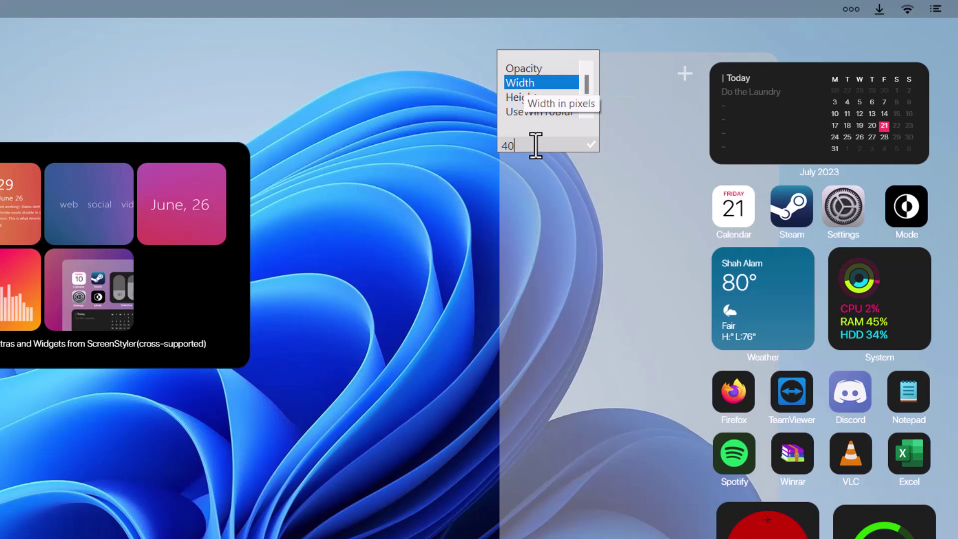
left_click(535, 145)
type("400")
left_click(507, 97)
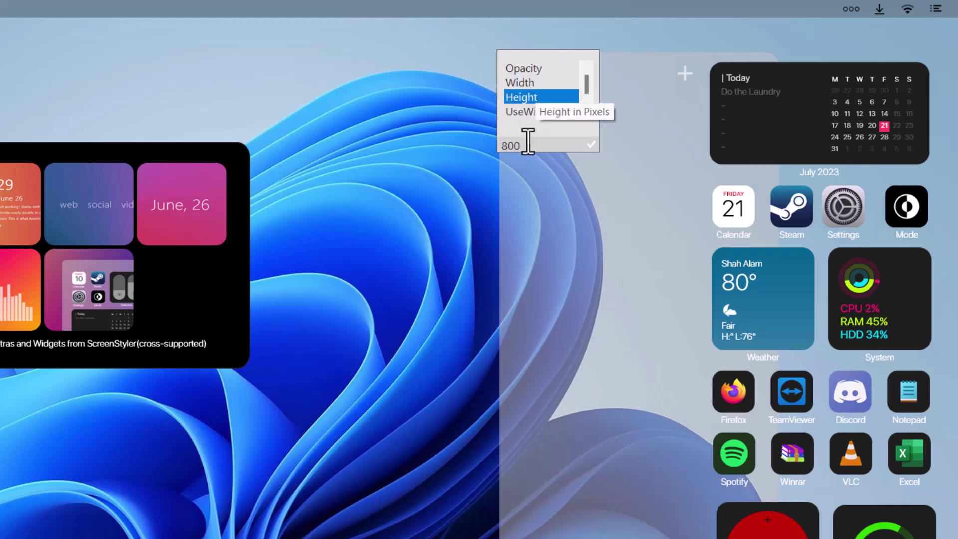
type("8")
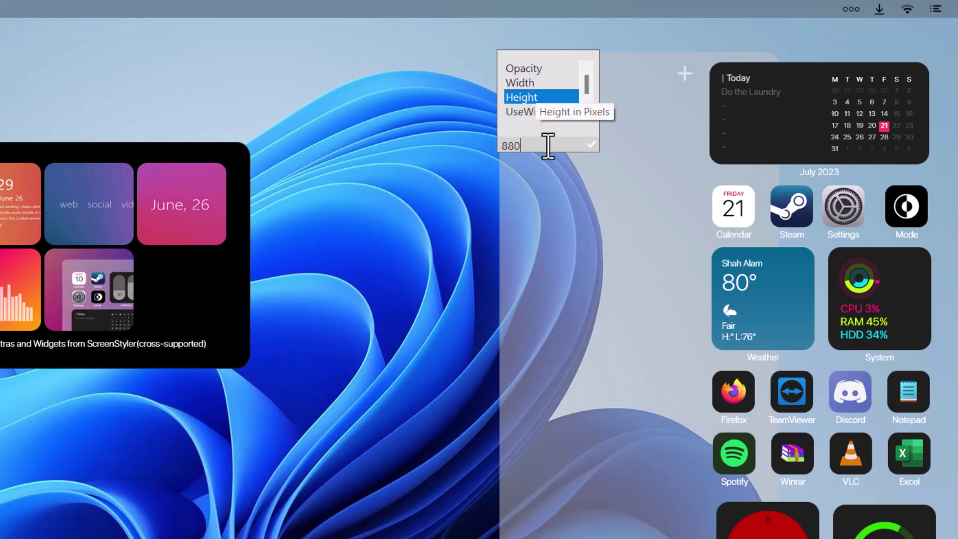
type("0")
left_click(591, 143)
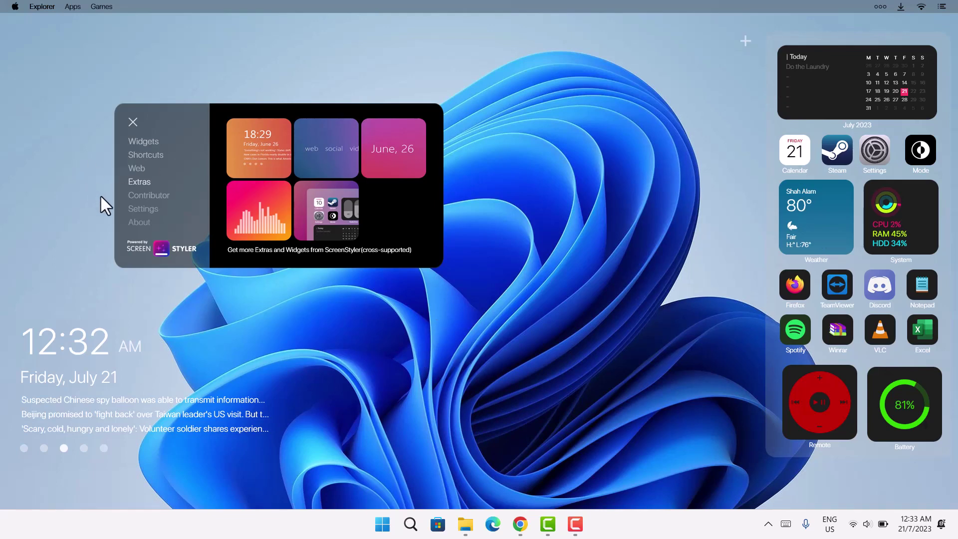
- Turn on Hide Labels in the ScreenStyler settings and close the launcher panel
left_click(132, 210)
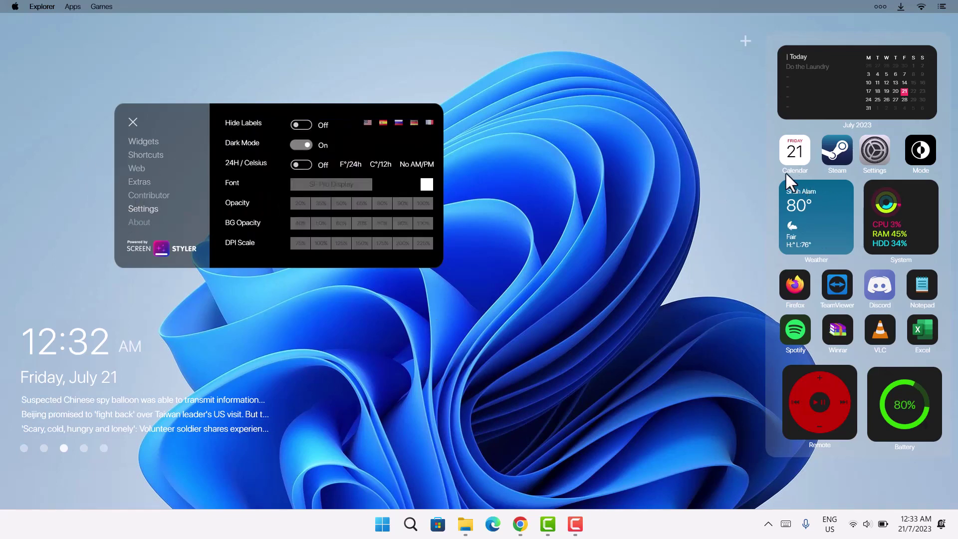
left_click(306, 123)
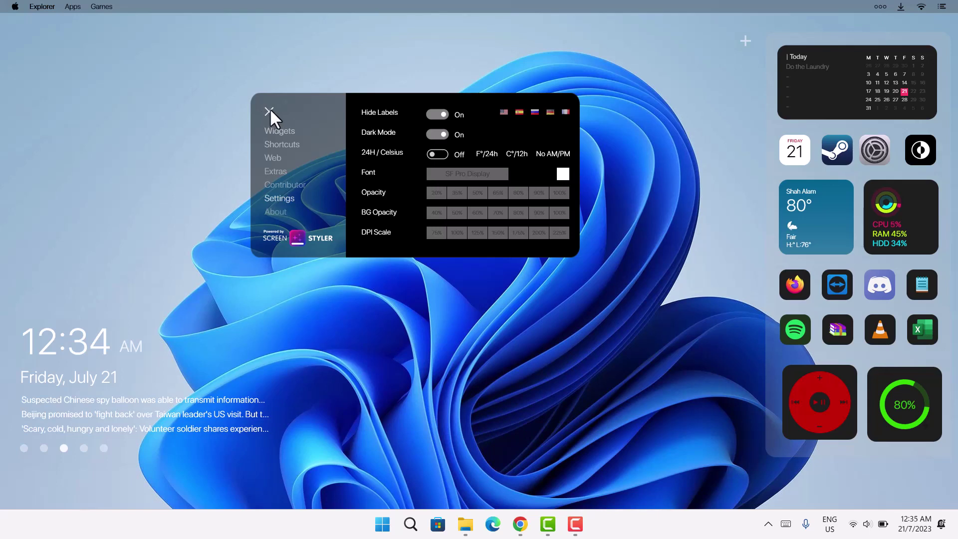
left_click(269, 110)
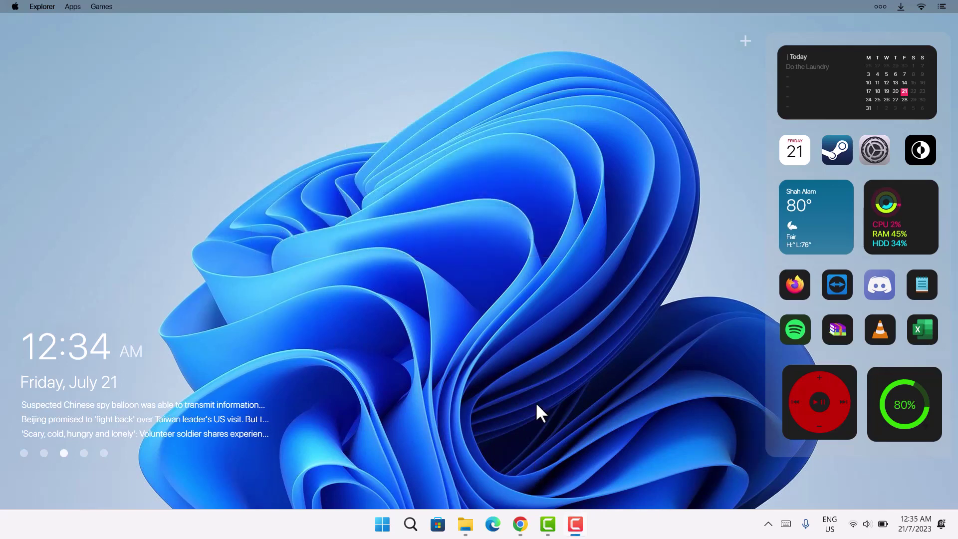
- Download sky wallpaper.png (6.0 MB) from the MEGA tab in Chrome
left_click(520, 524)
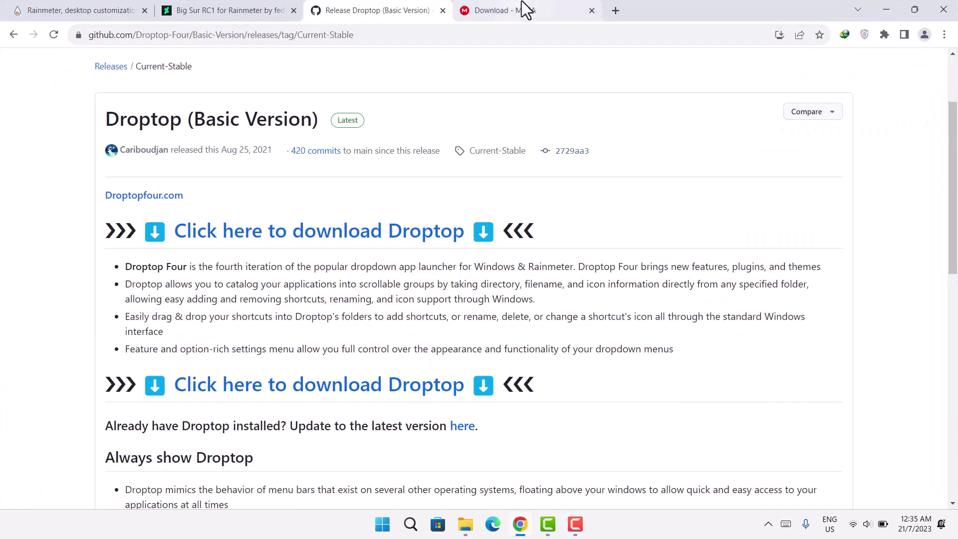
left_click(522, 2)
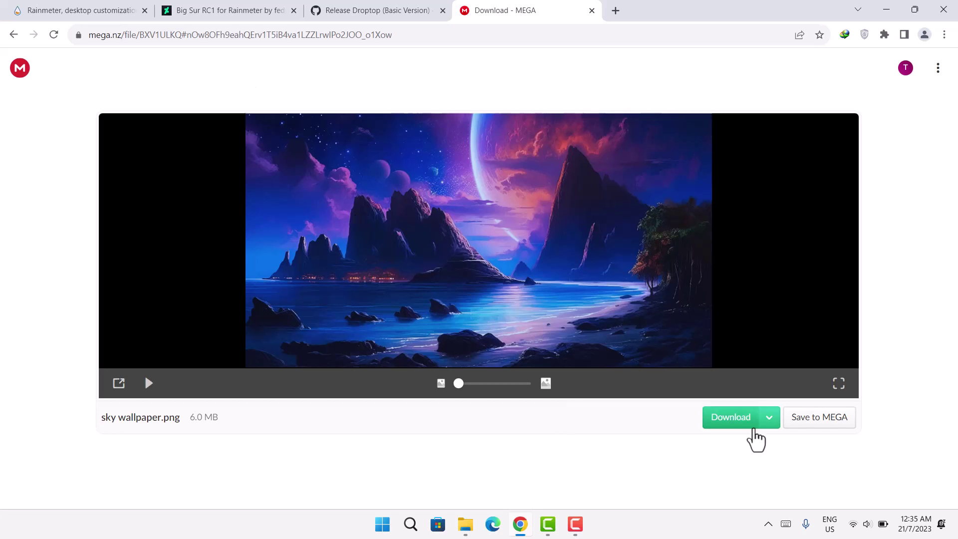
left_click(474, 527)
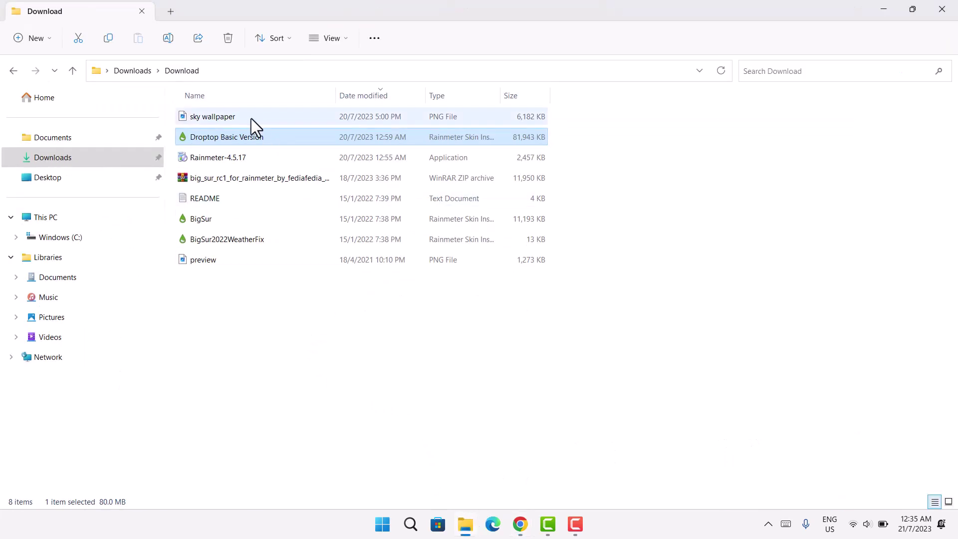
- Set the sky wallpaper image as the desktop background and minimize File Explorer
left_click(247, 118)
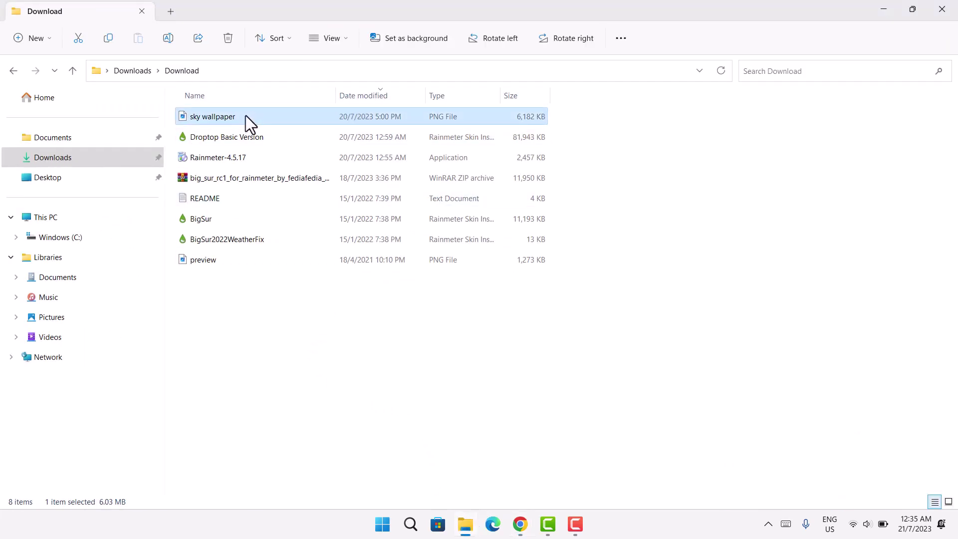
right_click(245, 116)
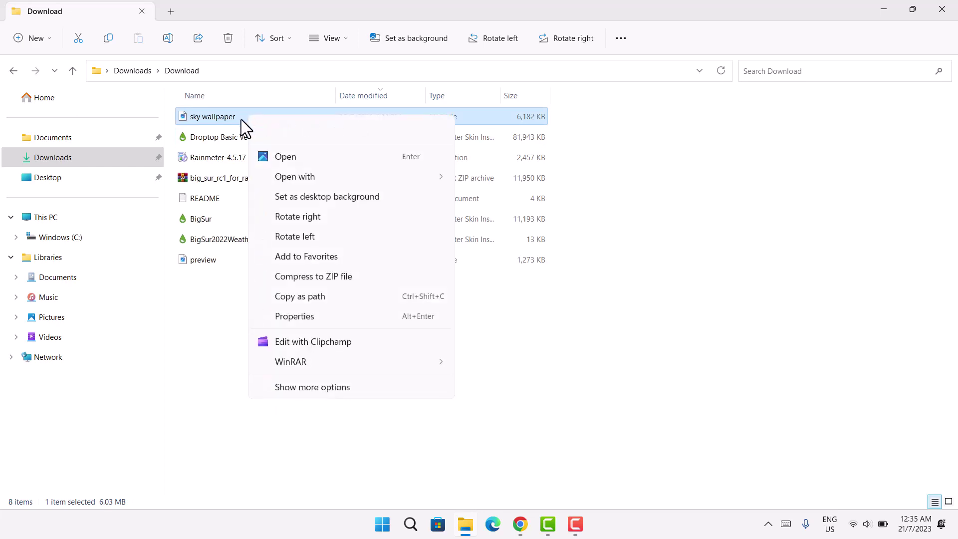
left_click(310, 199)
left_click(883, 10)
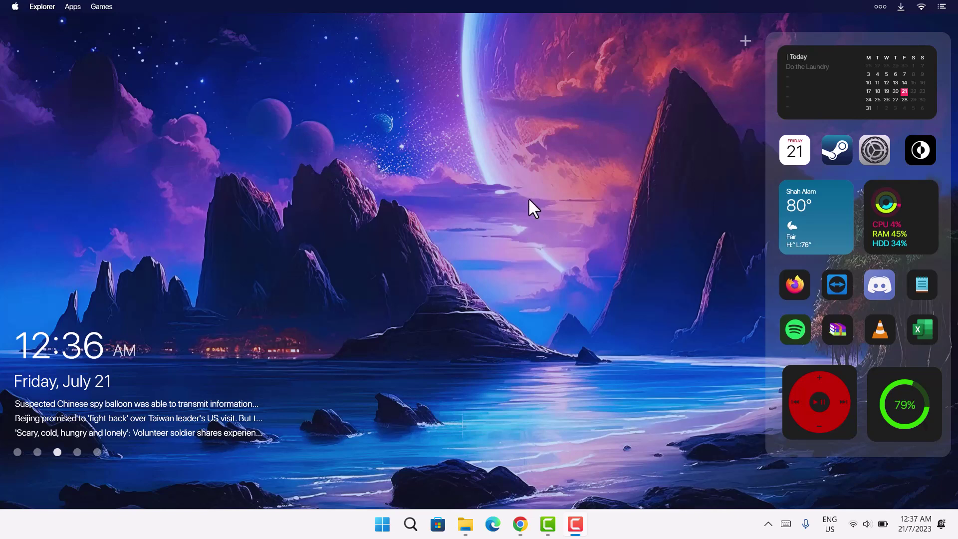
- Set the Windows mode to Dark under Personalization › Colors, then close Settings
right_click(514, 161)
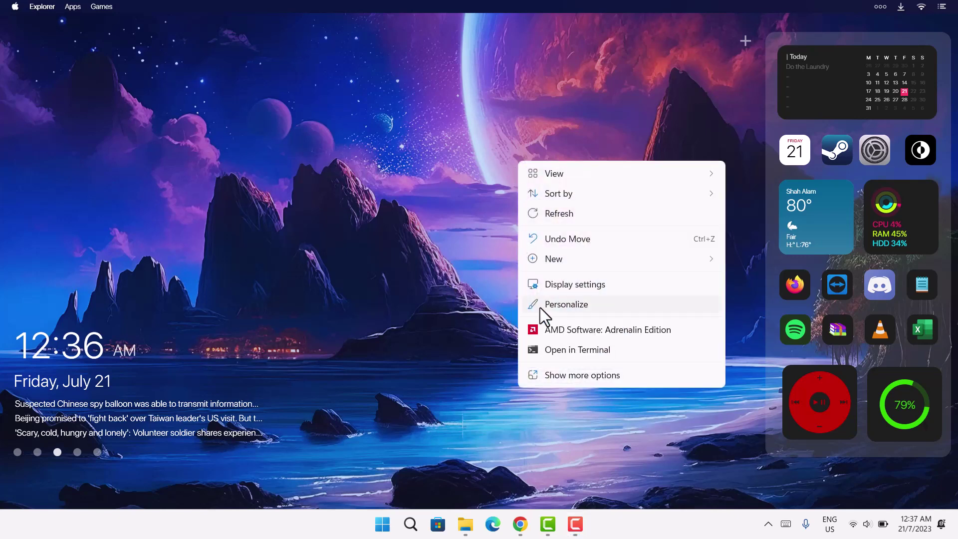
left_click(553, 306)
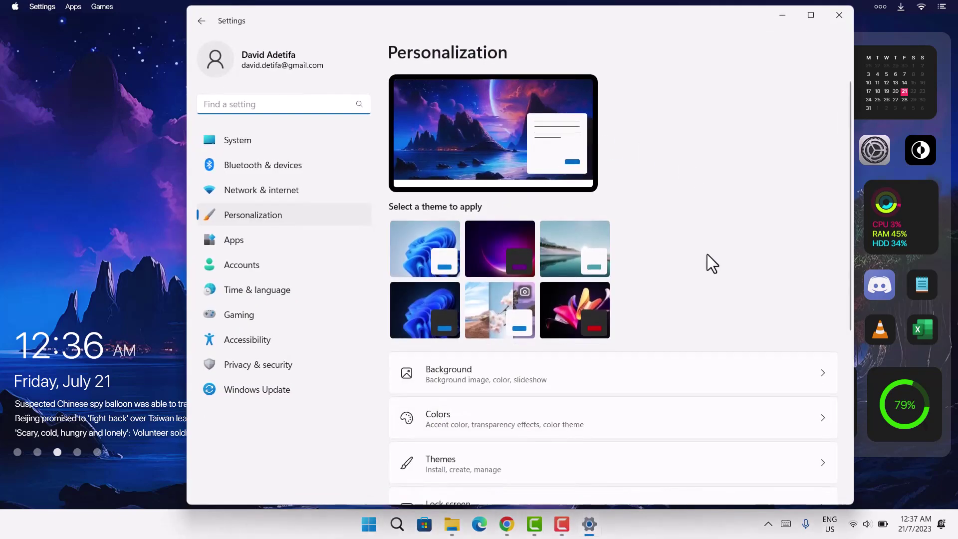
left_click(816, 417)
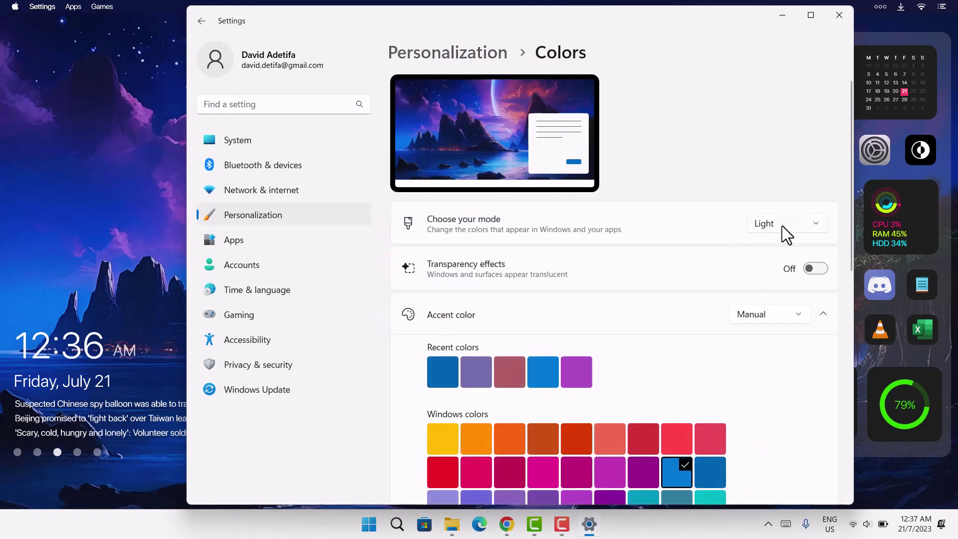
left_click(812, 226)
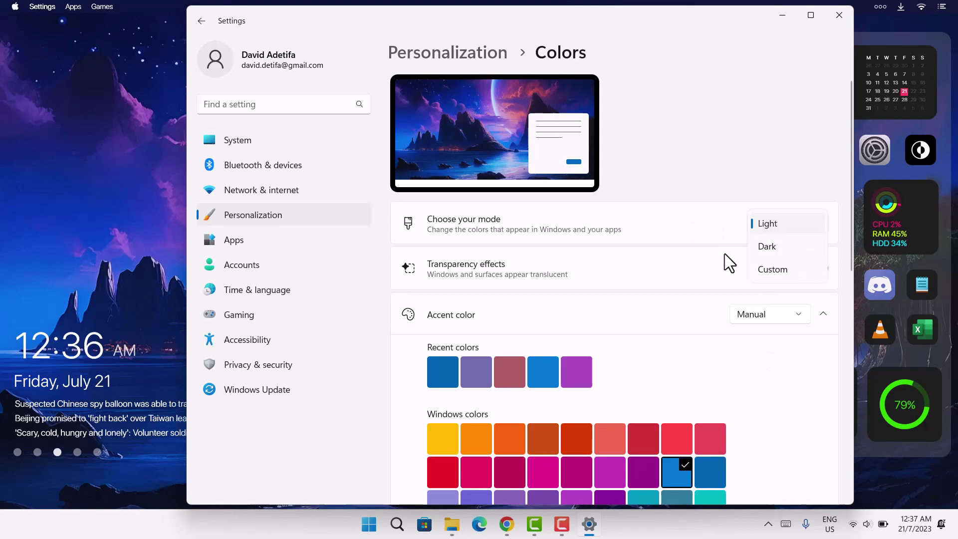
left_click(767, 247)
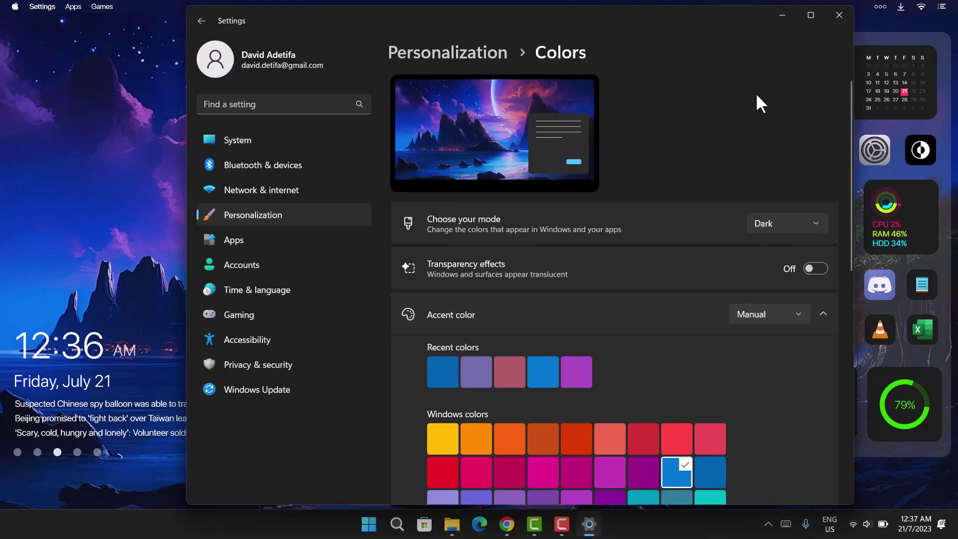
left_click(839, 15)
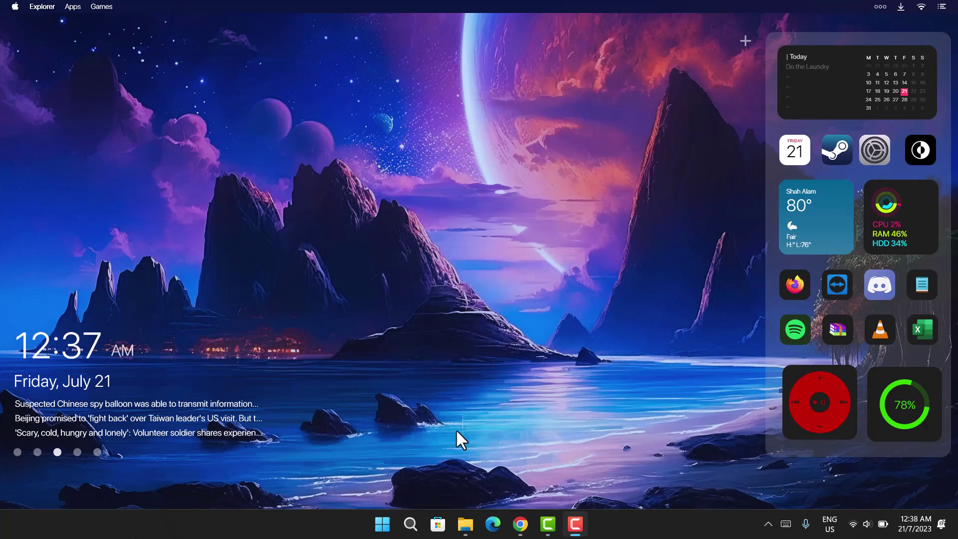
- Search the Store for 'roundedtb', install RoundedTB and launch it
left_click(435, 521)
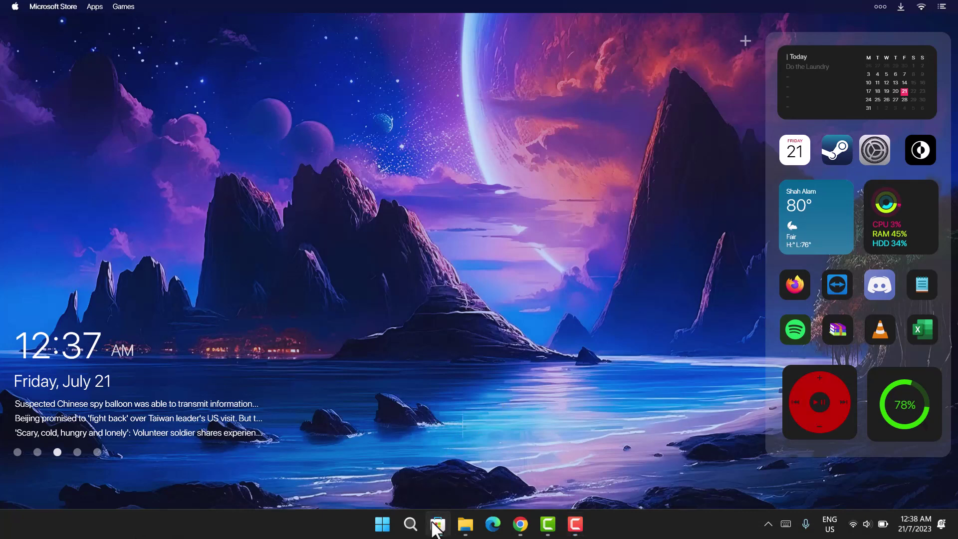
left_click(420, 15)
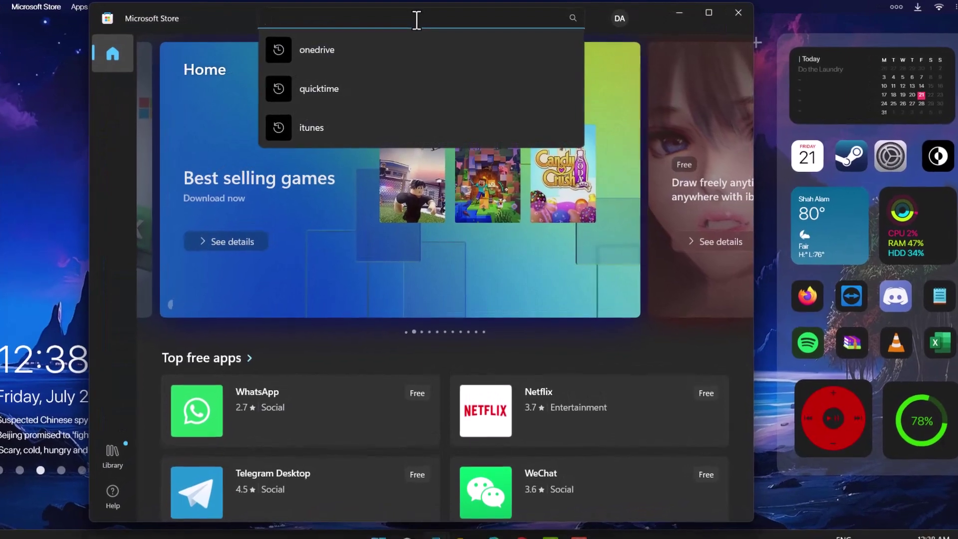
type("roundedtb")
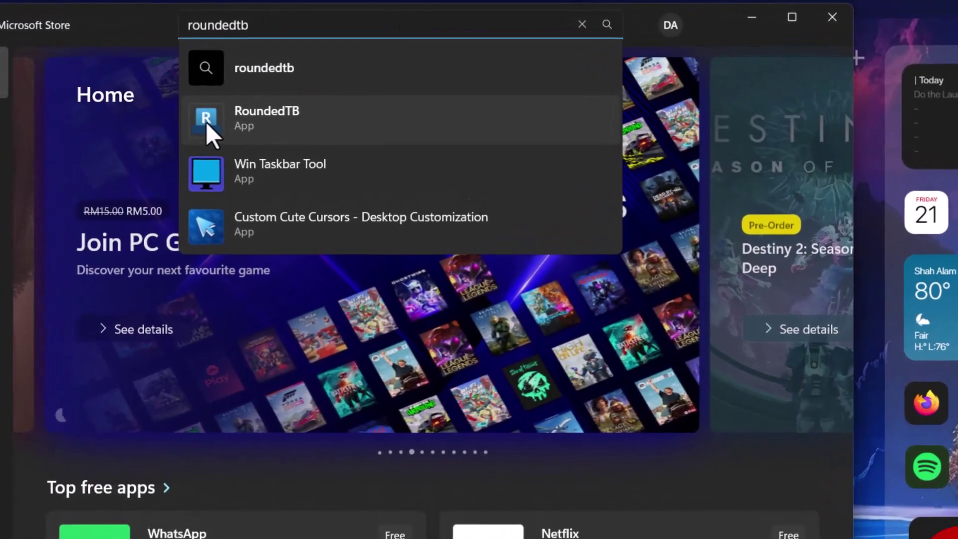
left_click(208, 123)
left_click(768, 95)
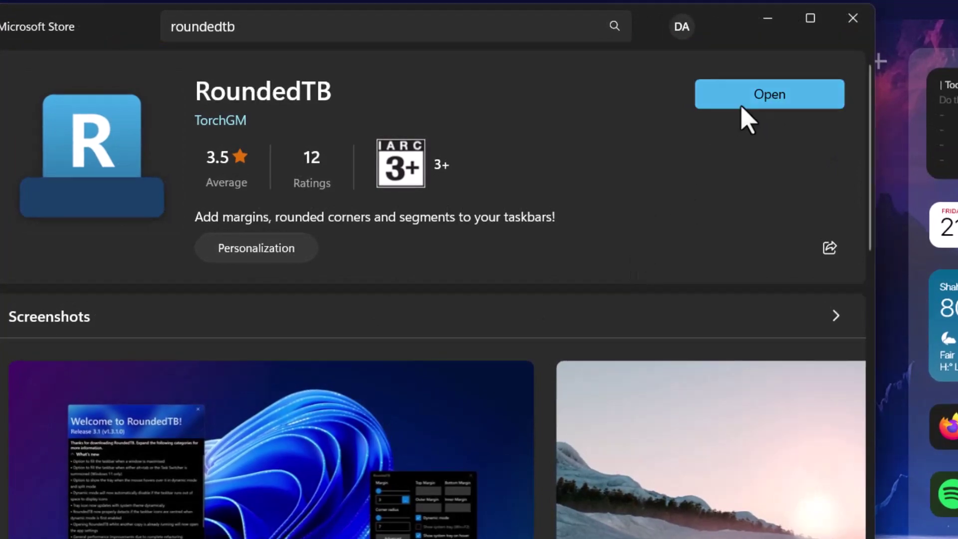
left_click(744, 100)
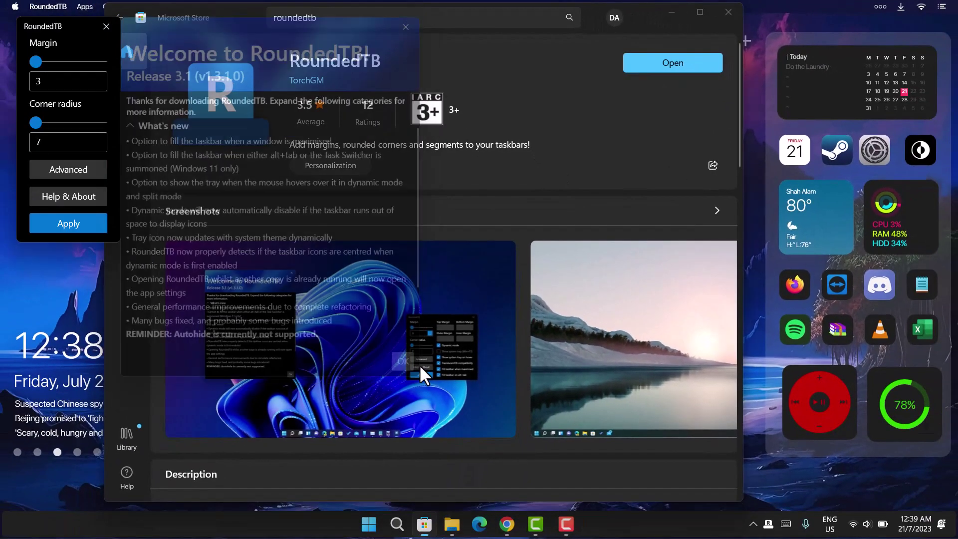
- Centre the RoundedTB panel and enable Dynamic mode and Show system tray on hover
left_click(671, 12)
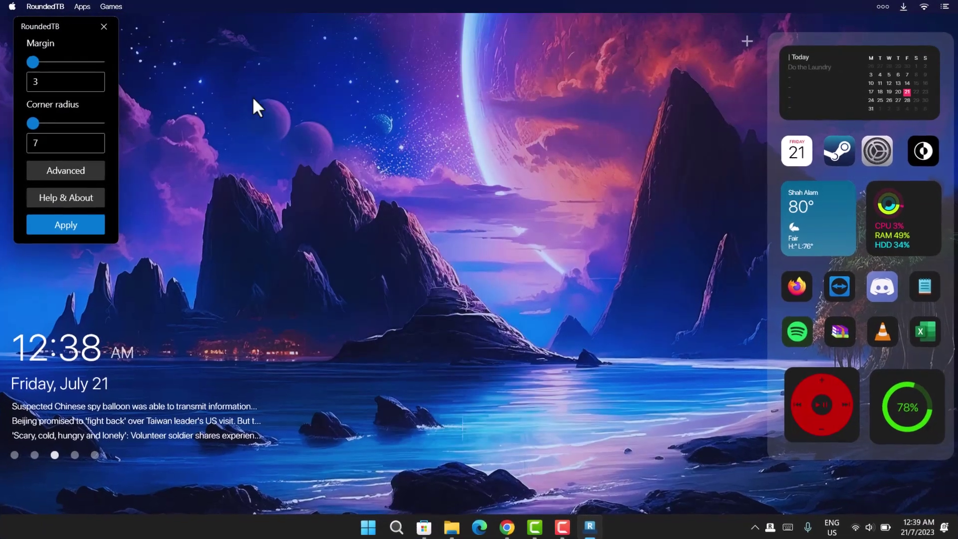
left_click_drag(51, 26, 472, 98)
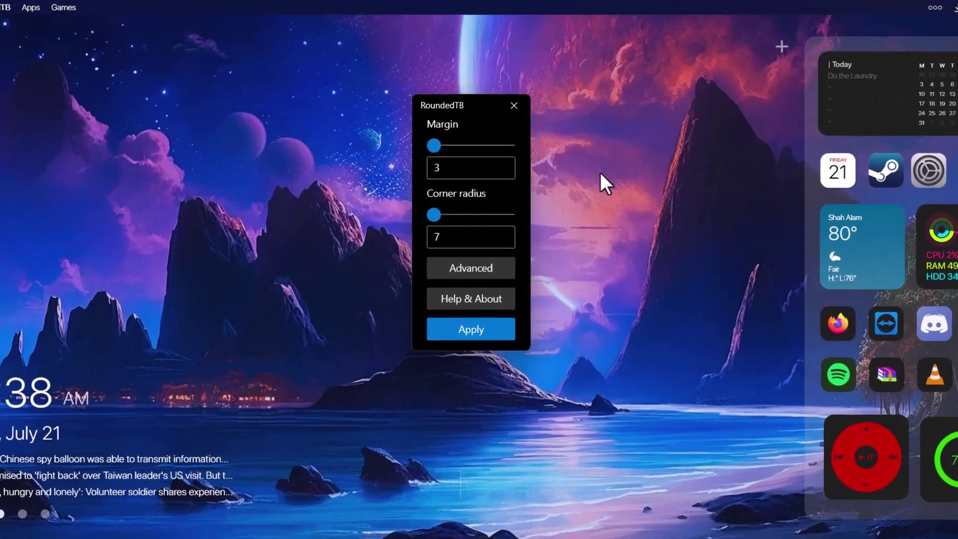
left_click(470, 276)
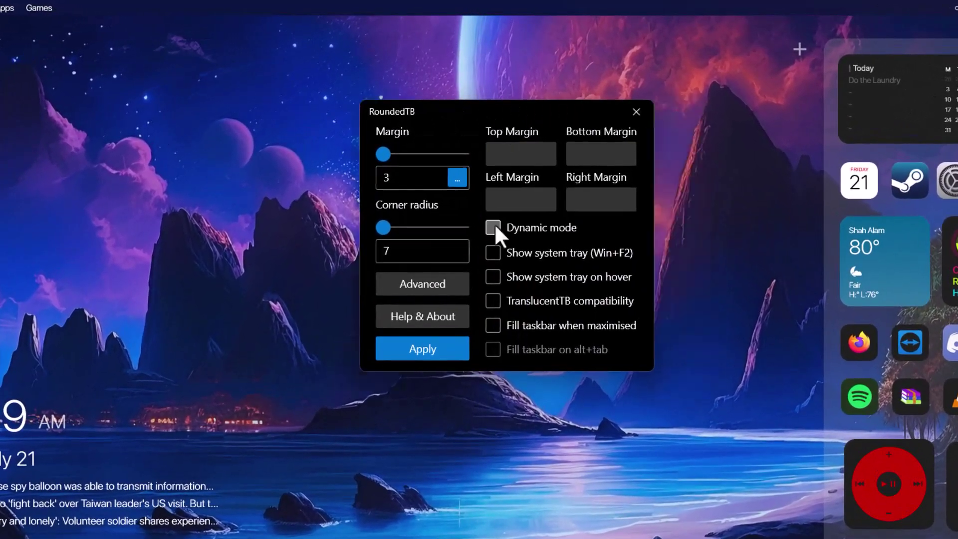
left_click(493, 225)
left_click(490, 273)
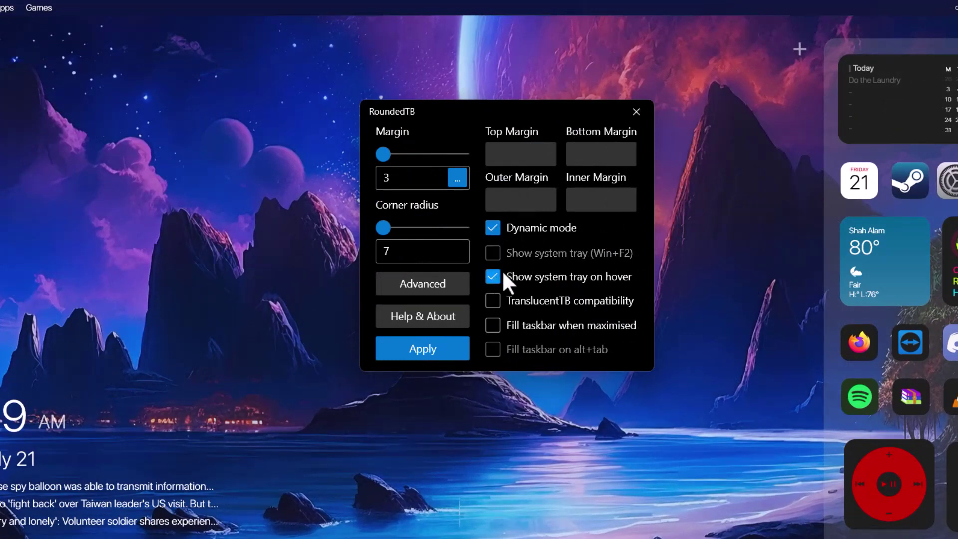
- Fill the taskbar when maximised and on alt+tab, set corner radius 10, apply, and close
left_click(497, 327)
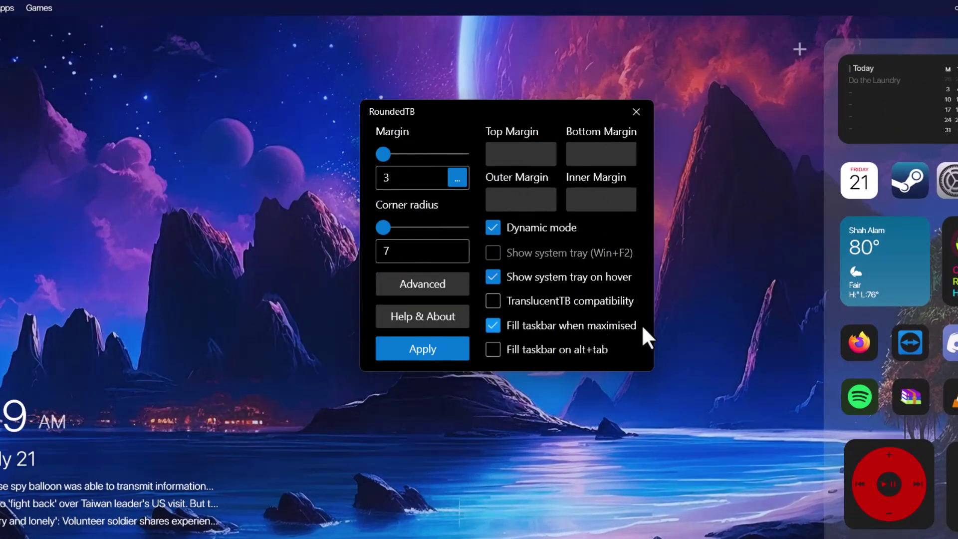
left_click(493, 350)
left_click_drag(382, 227, 400, 227)
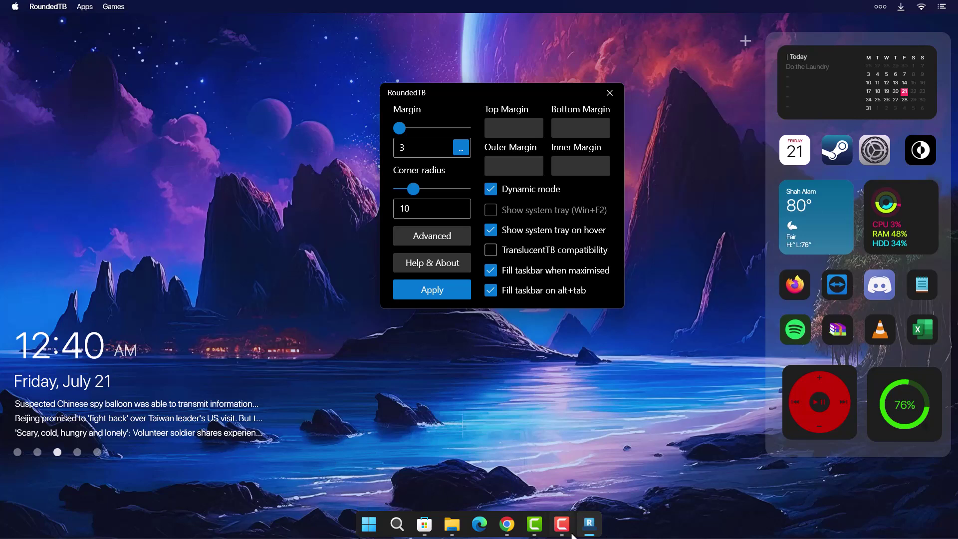
left_click(468, 376)
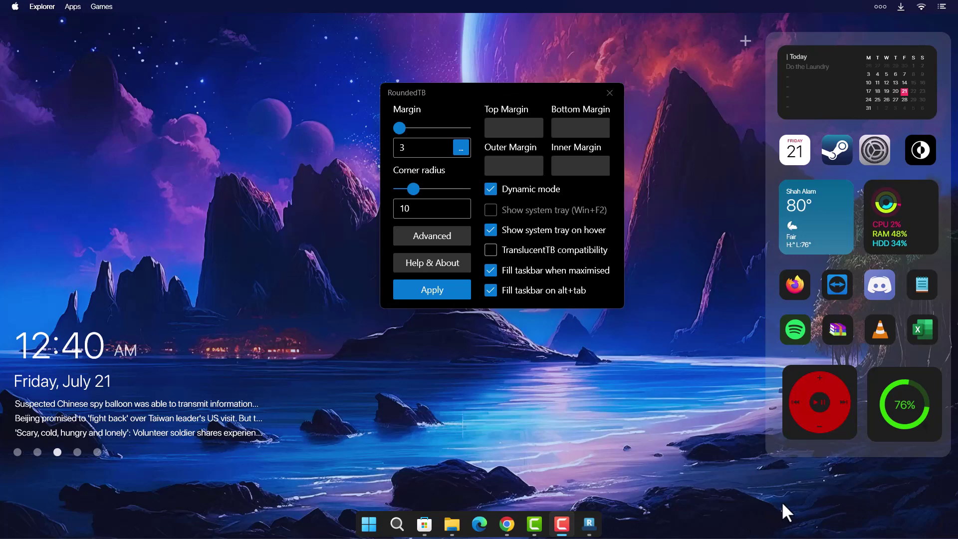
mouse_move(893, 535)
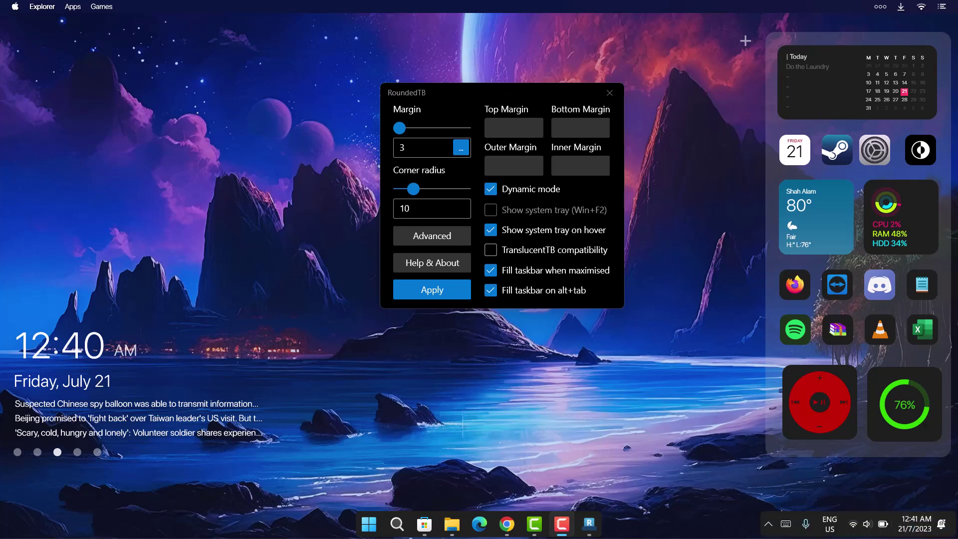
left_click(616, 92)
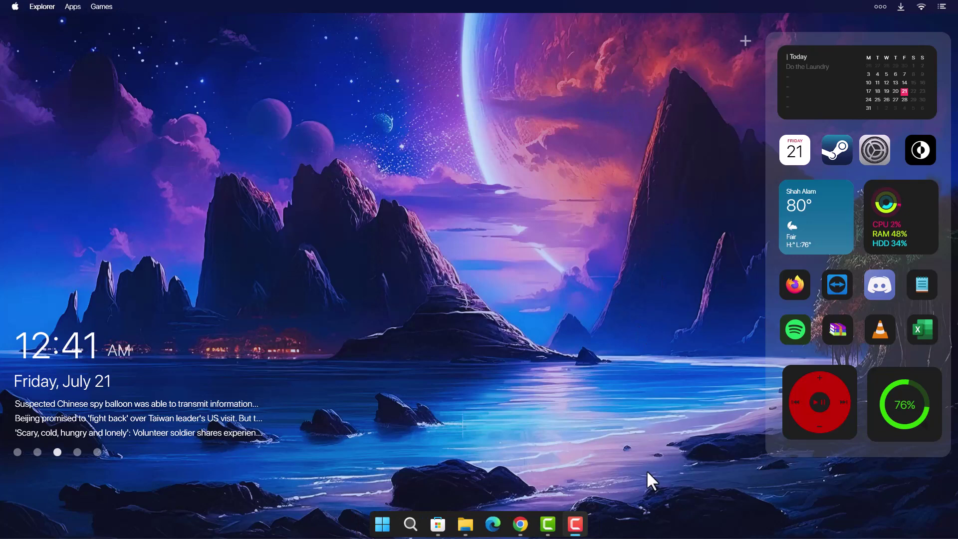
- Search the Microsoft Store for 'translucenttb'
left_click(437, 523)
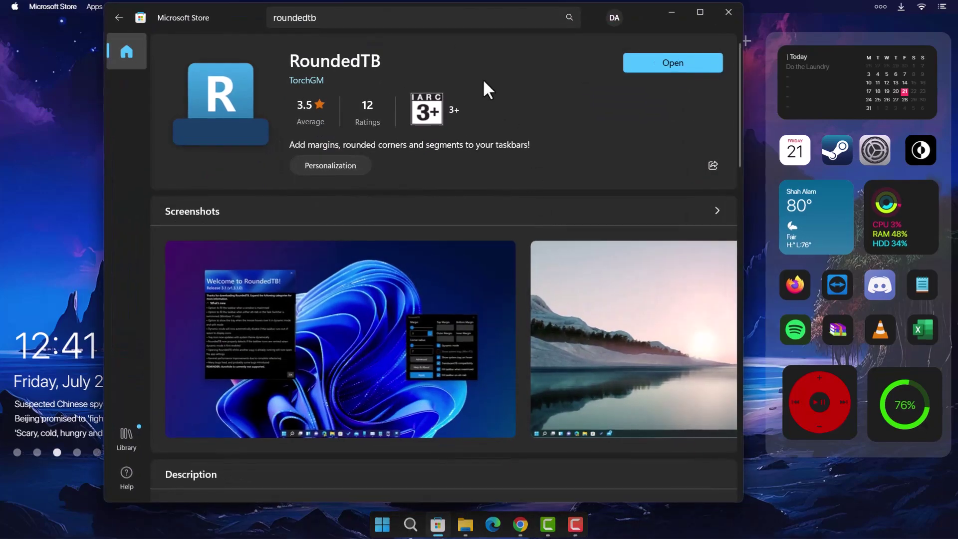
left_click(432, 24)
key("ctrl+a")
key("BackSpace")
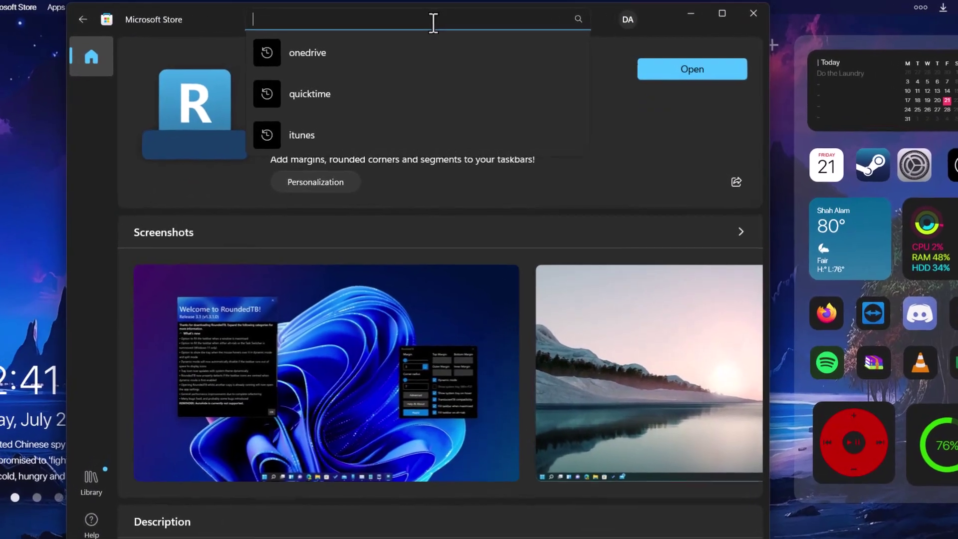
type("transluce")
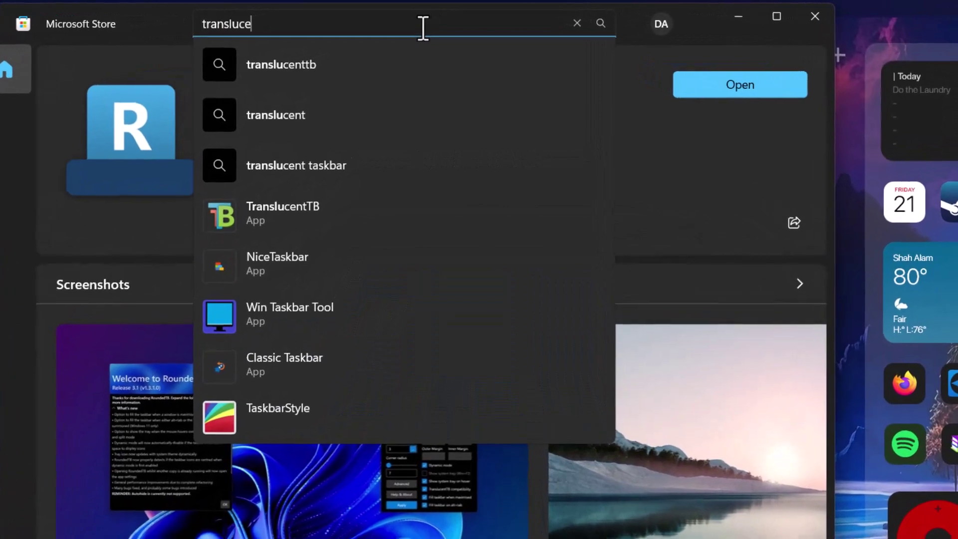
type("nttb")
- Install and launch TranslucentTB, dismiss its welcome, and close the Store
left_click(319, 175)
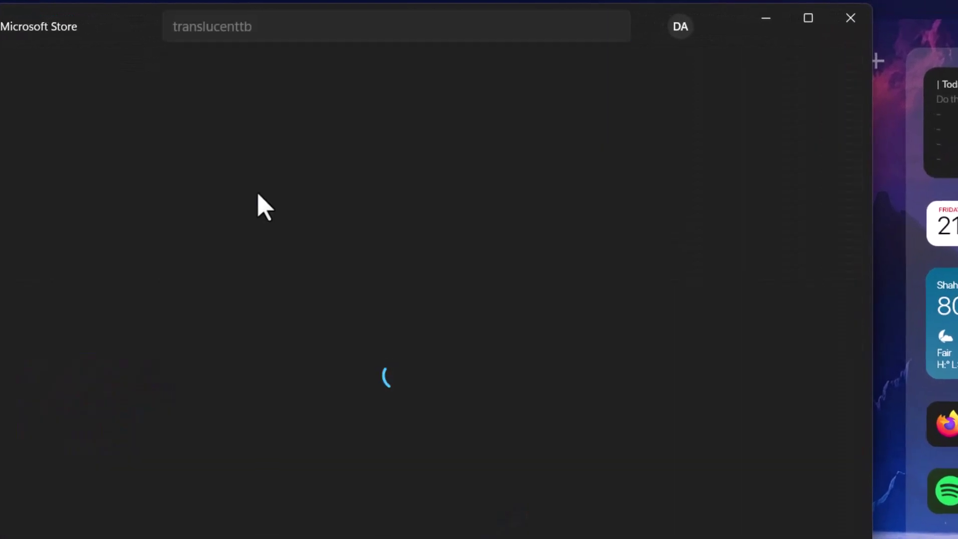
left_click(714, 96)
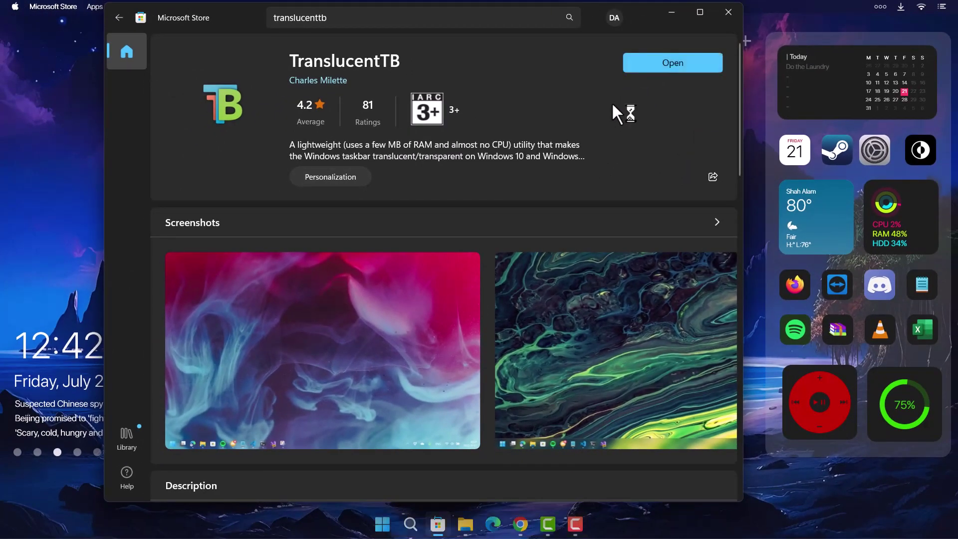
left_click(574, 393)
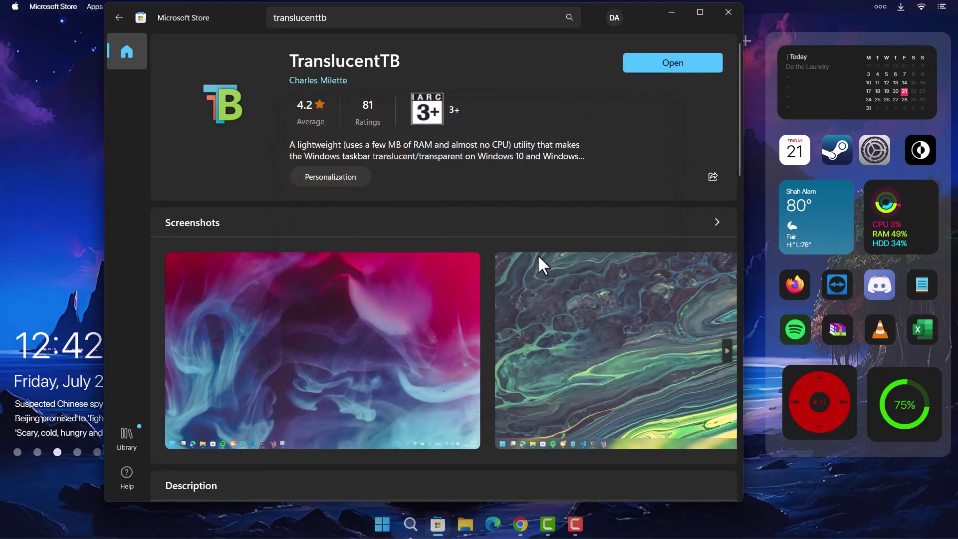
left_click(729, 12)
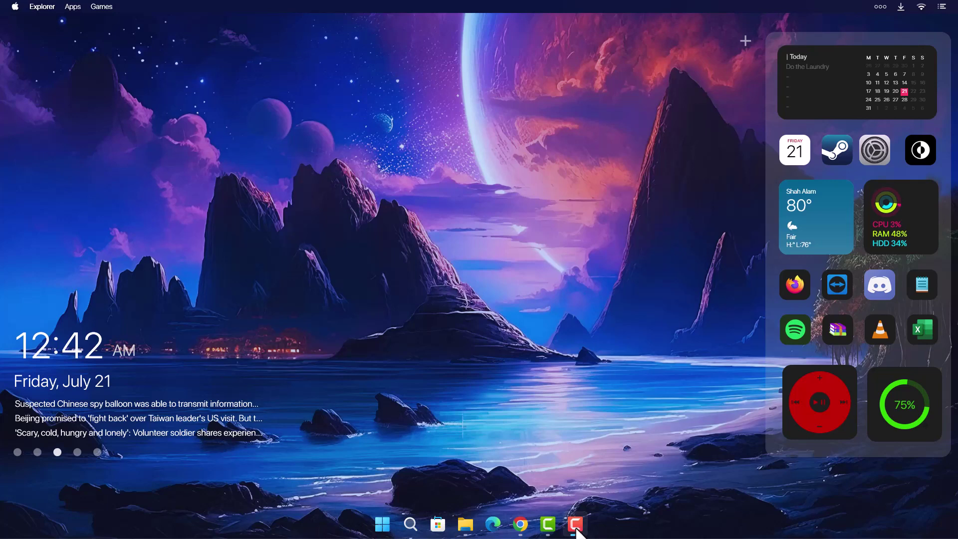
mouse_move(867, 534)
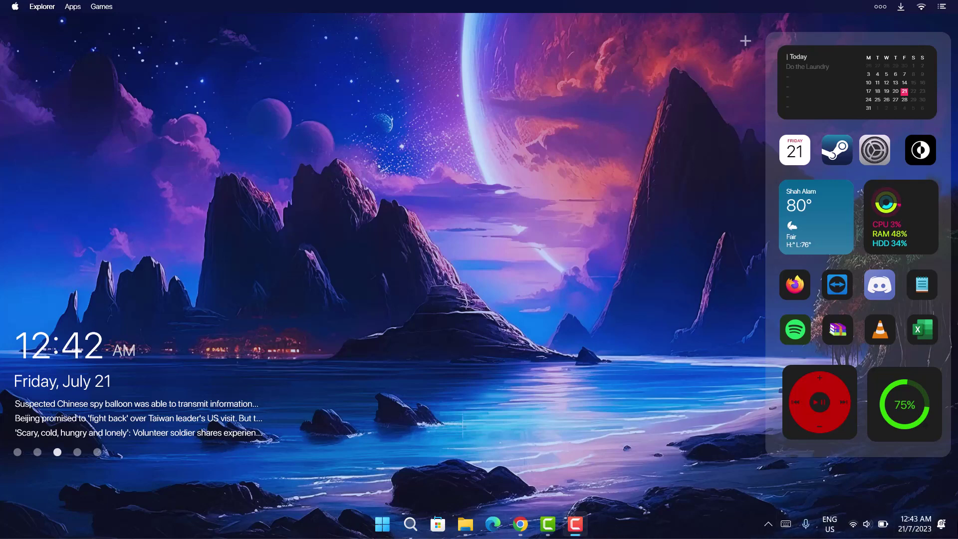